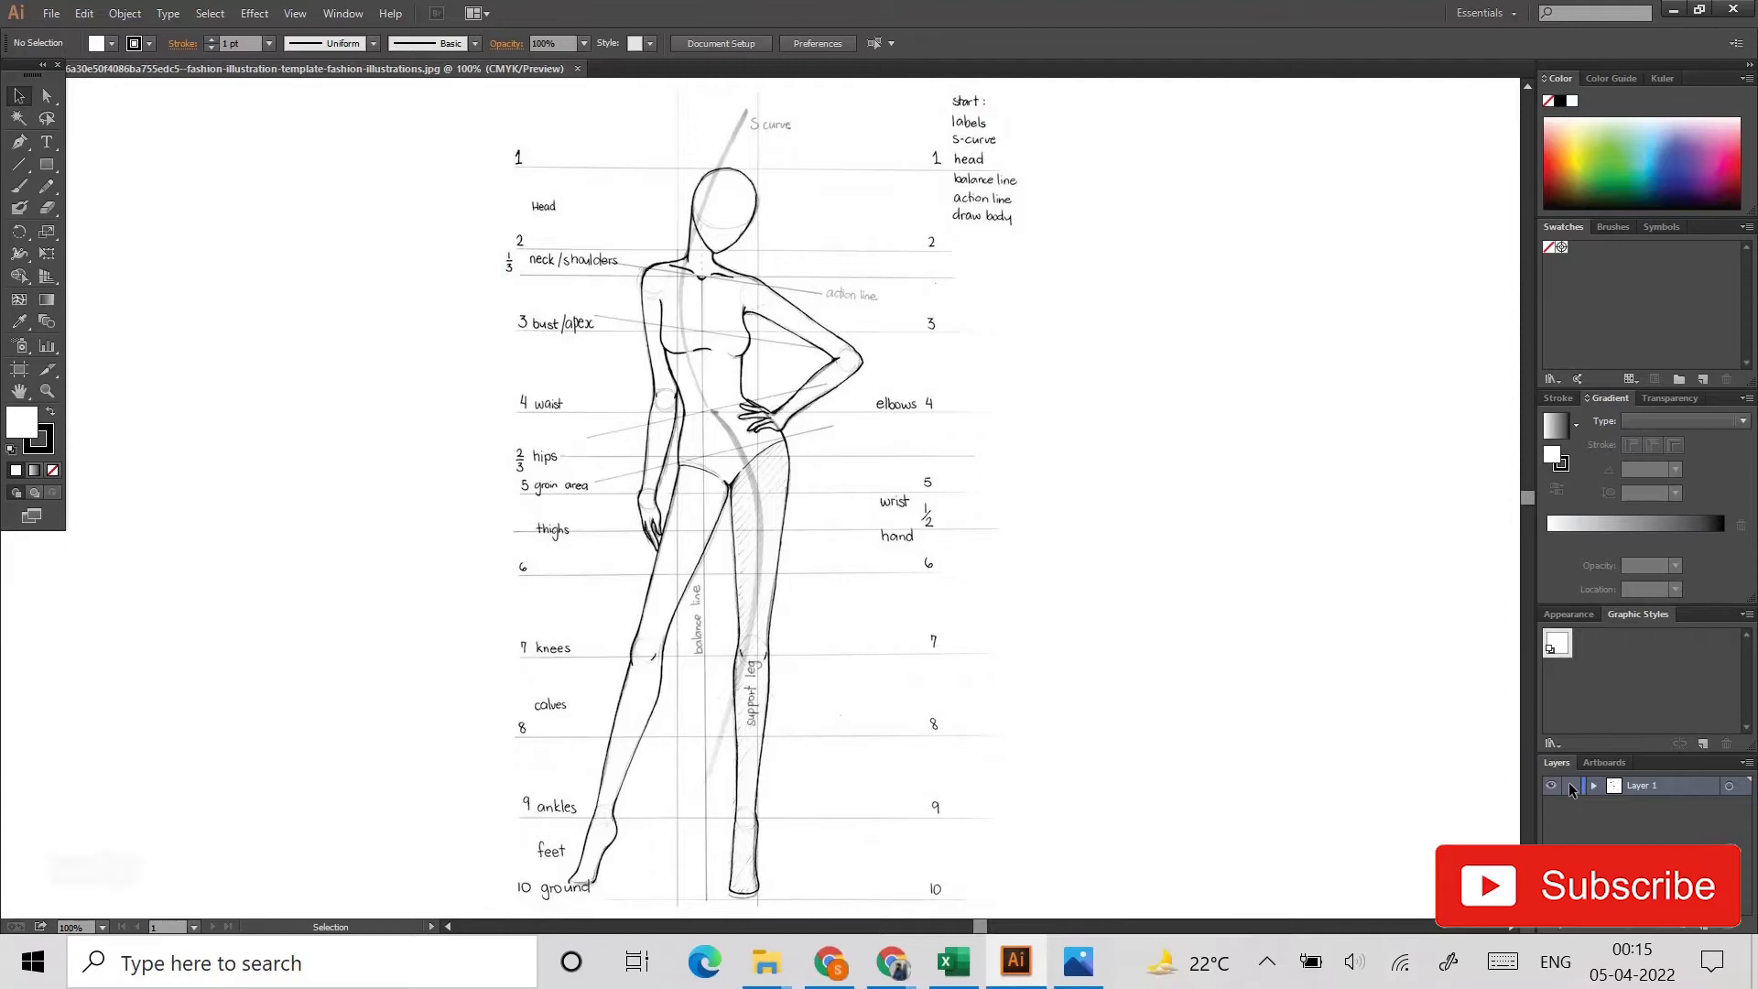
Step: Lock the reference image's layer and add a new layer above it for the tracing
left_click(1571, 785)
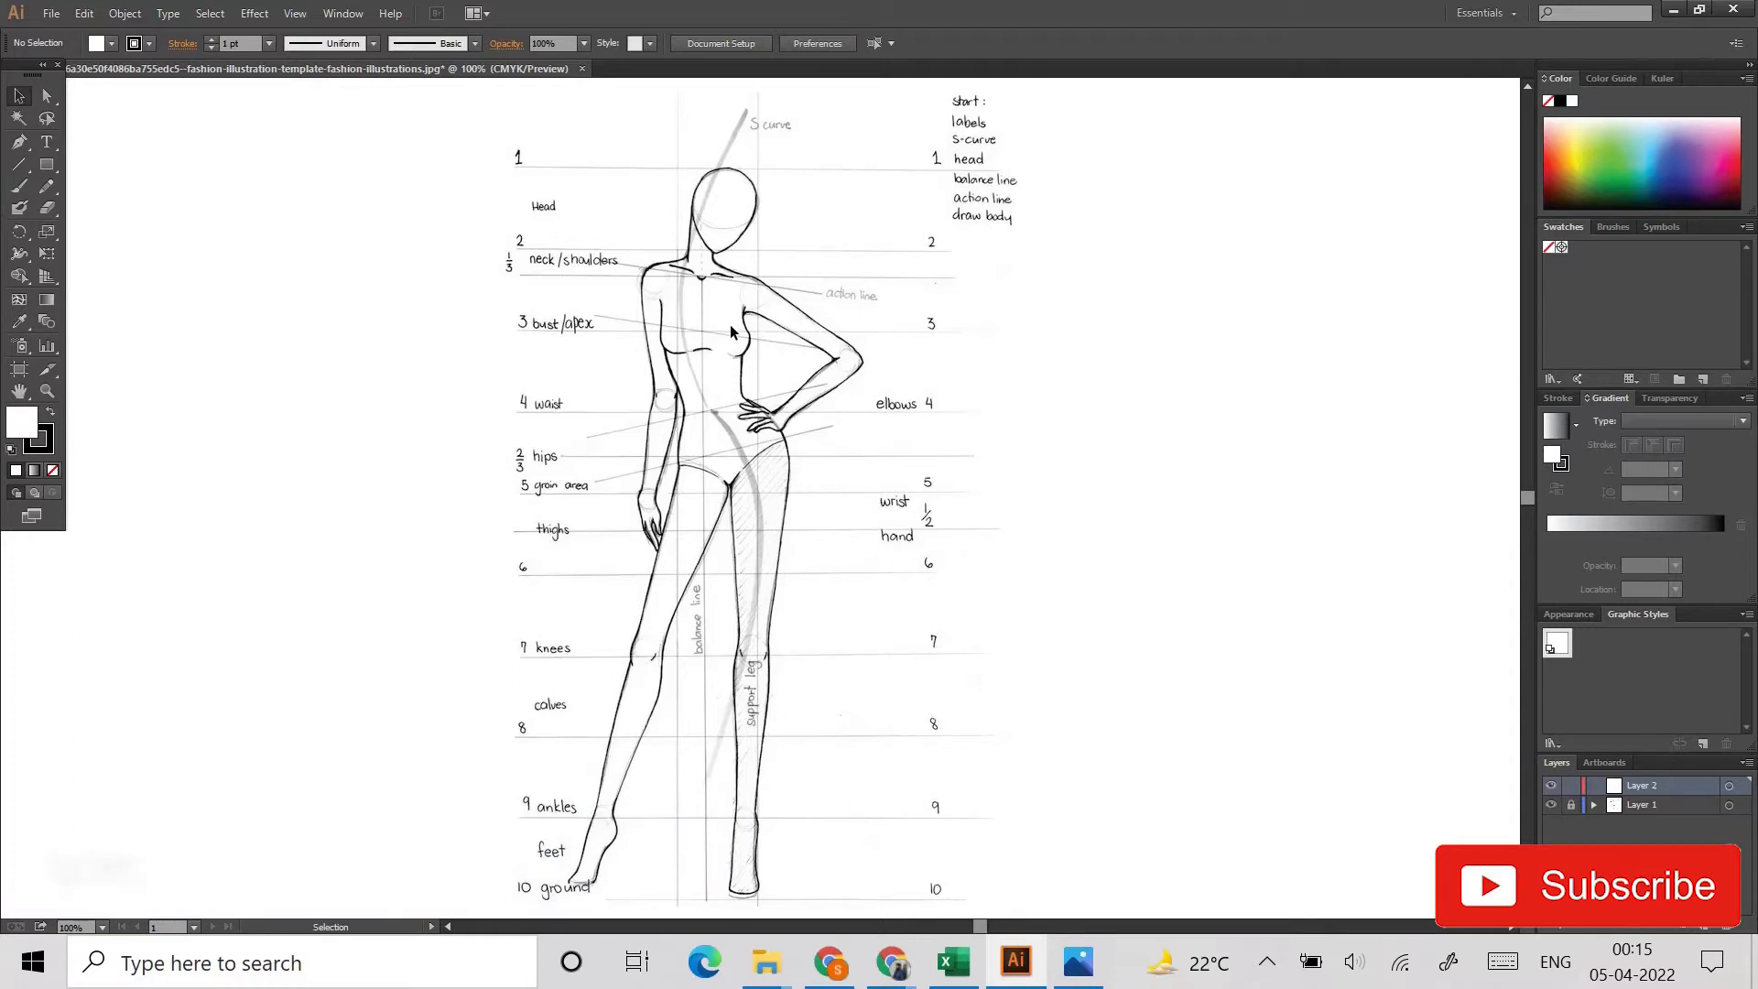
Step: Trace the head as a closed outline with the Pen tool and set its fill to none
scroll(731, 332, "left", 2)
scroll(730, 332, "down", 1)
scroll(730, 333, "right", 1)
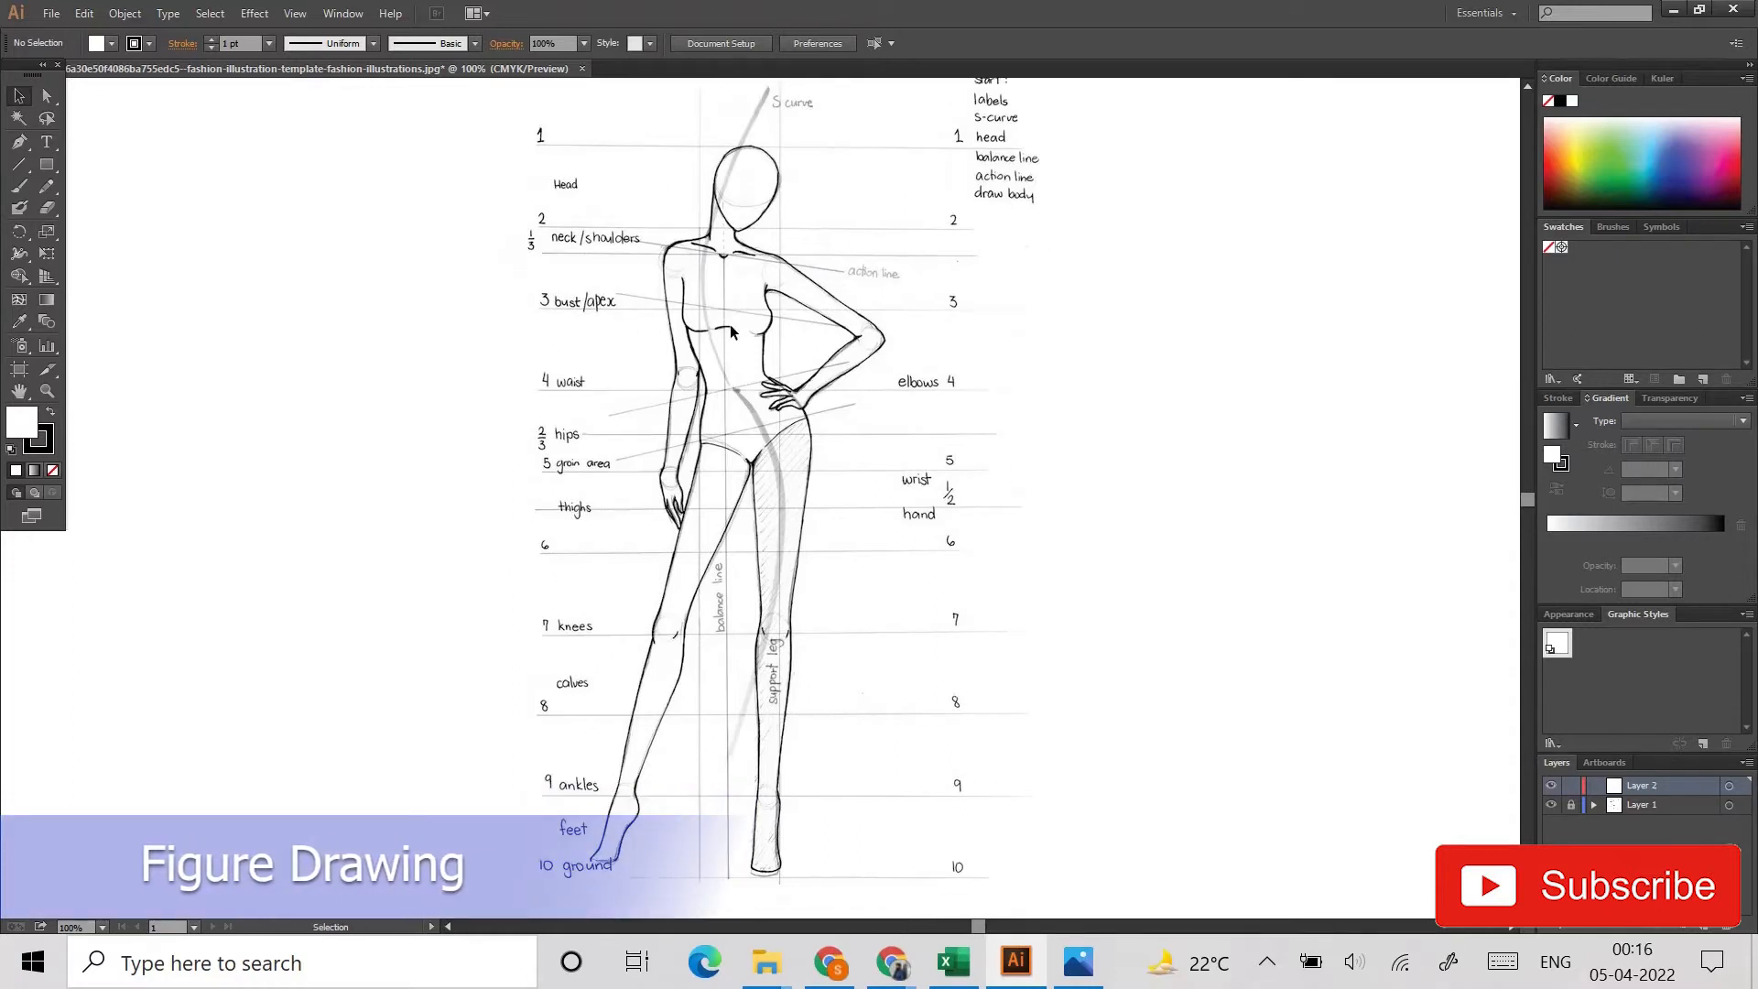
scroll(750, 294, "up", 2)
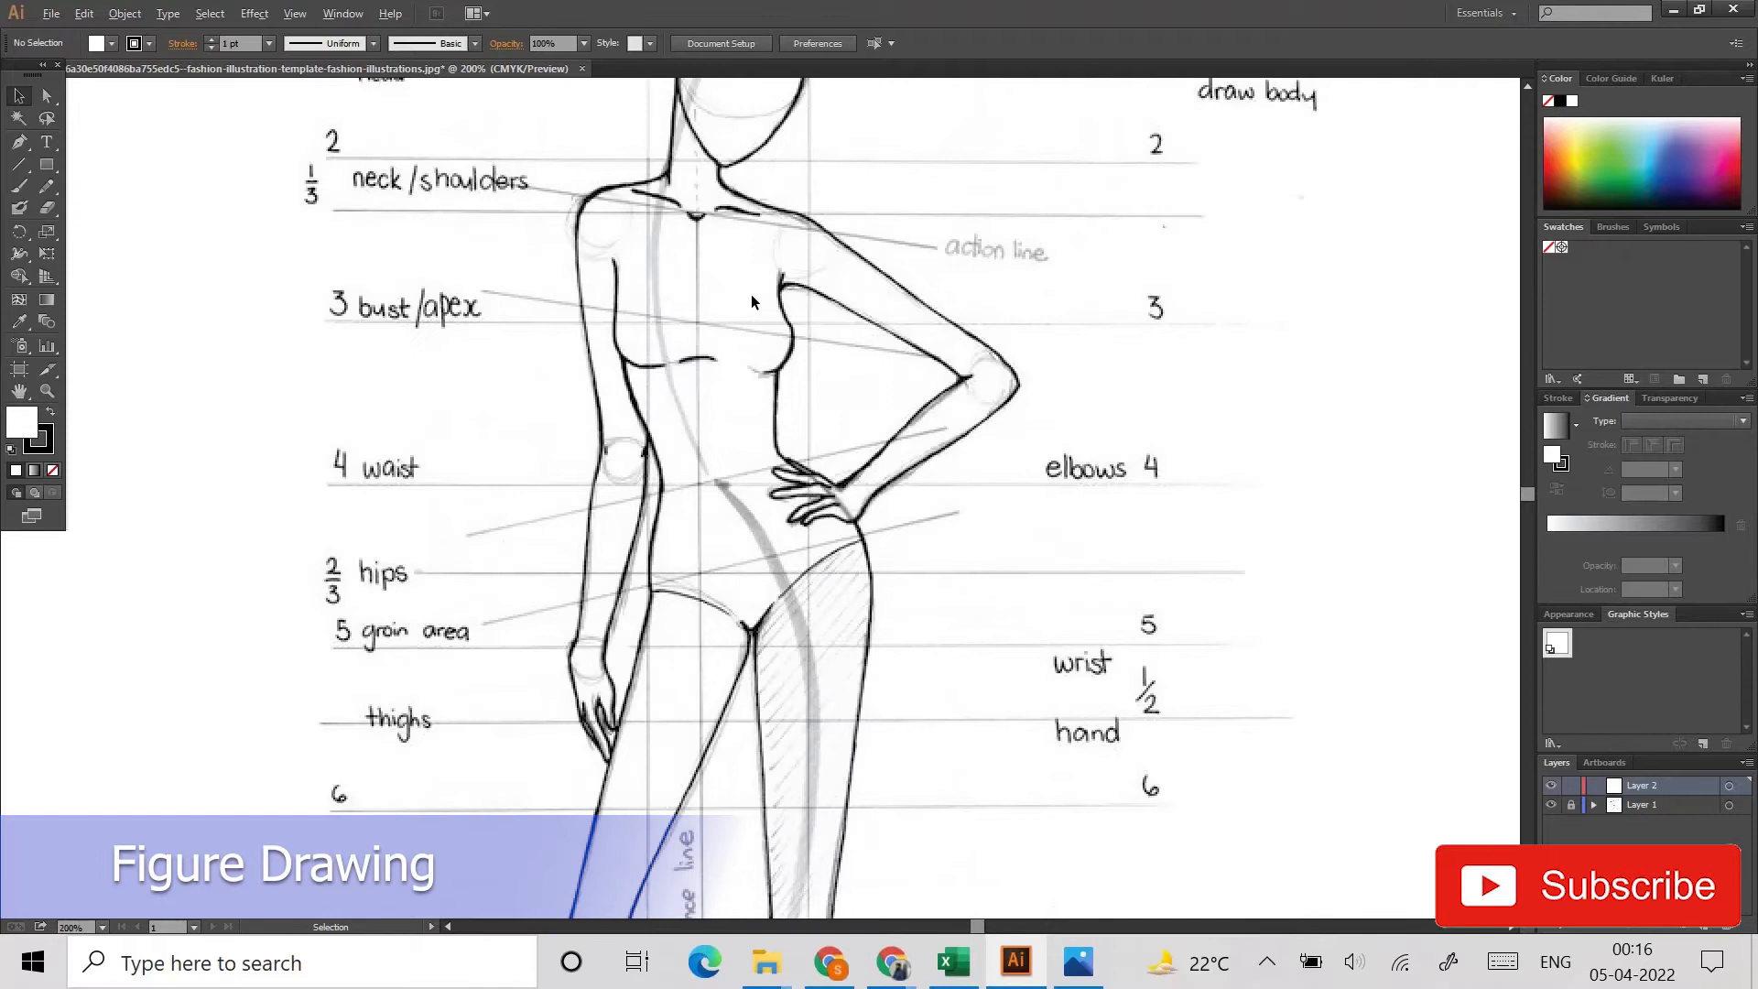
scroll(750, 293, "up", 3)
scroll(761, 361, "up", 3)
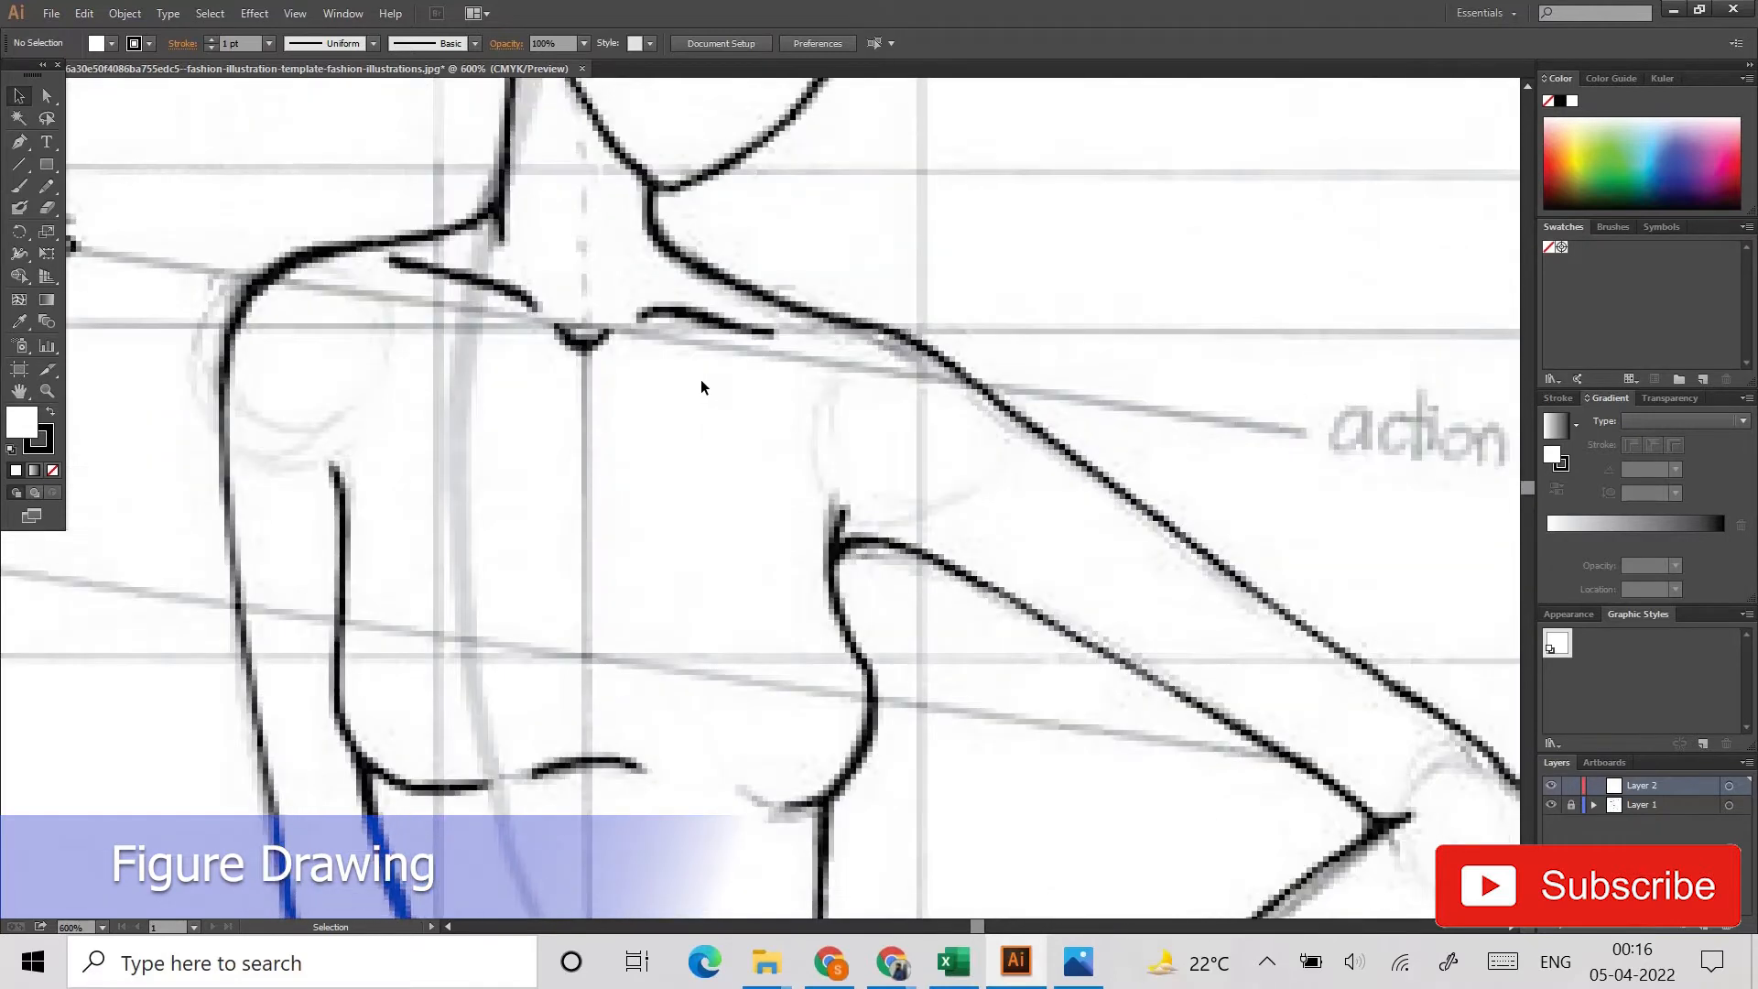
scroll(655, 387, "up", 5)
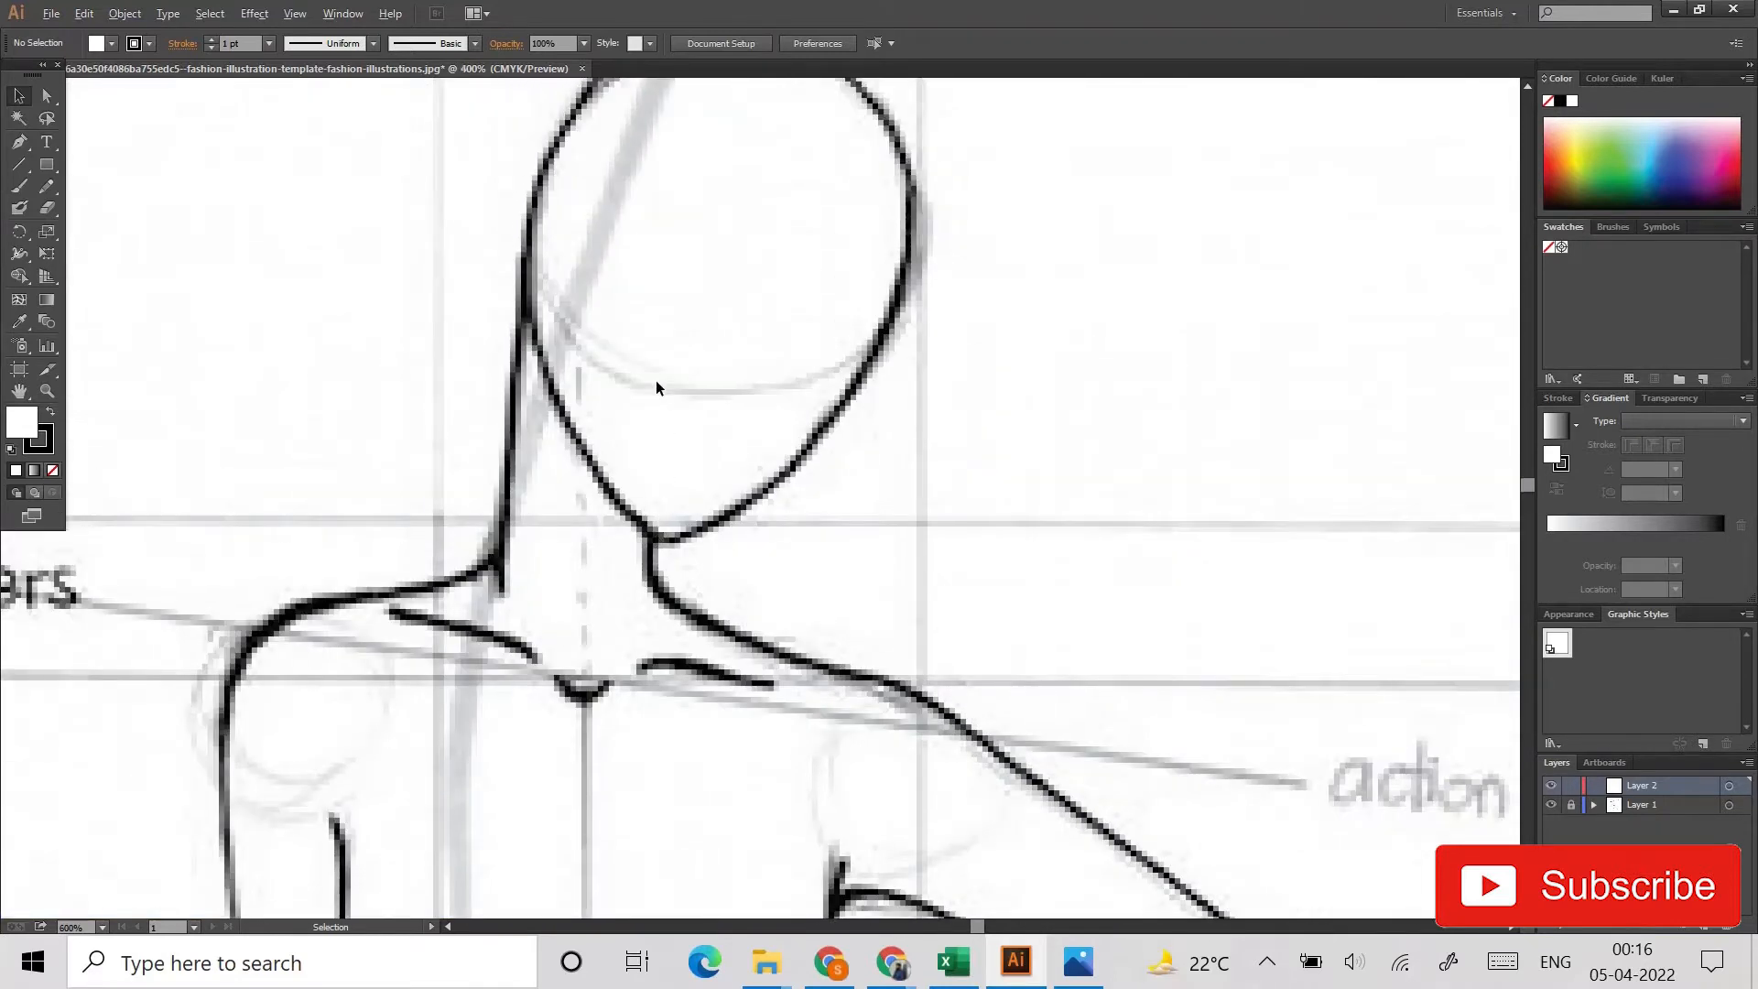
scroll(656, 388, "down", 1)
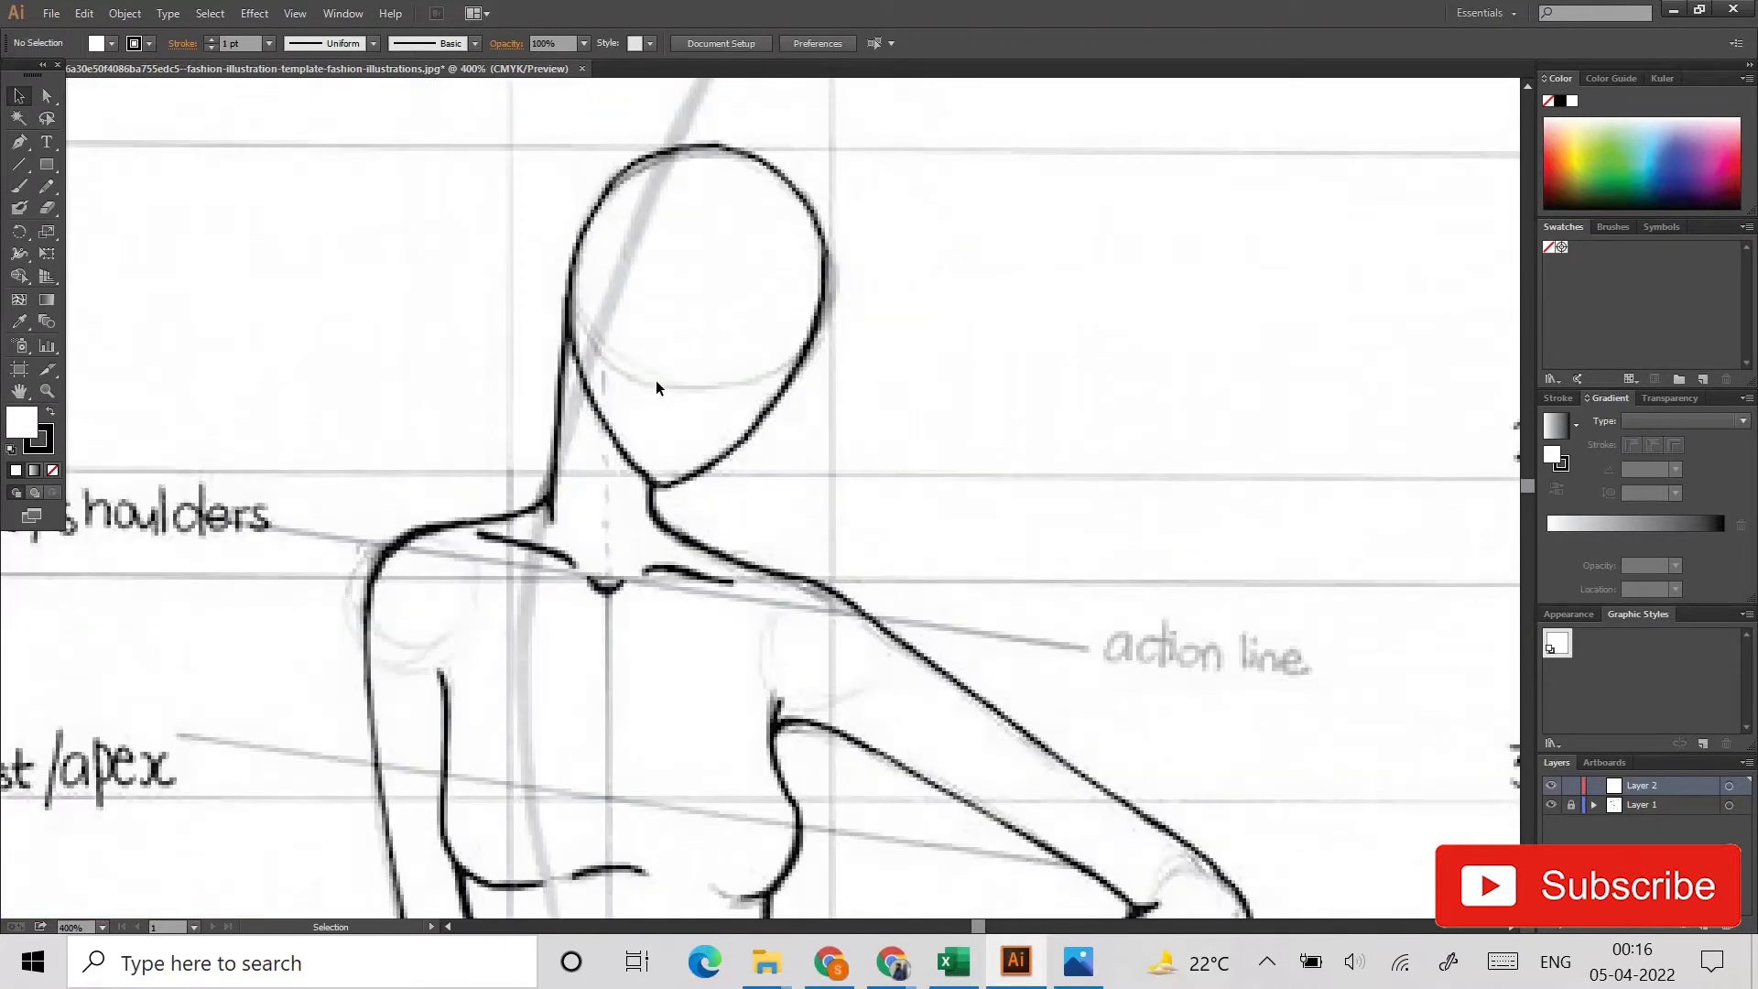
left_click(20, 142)
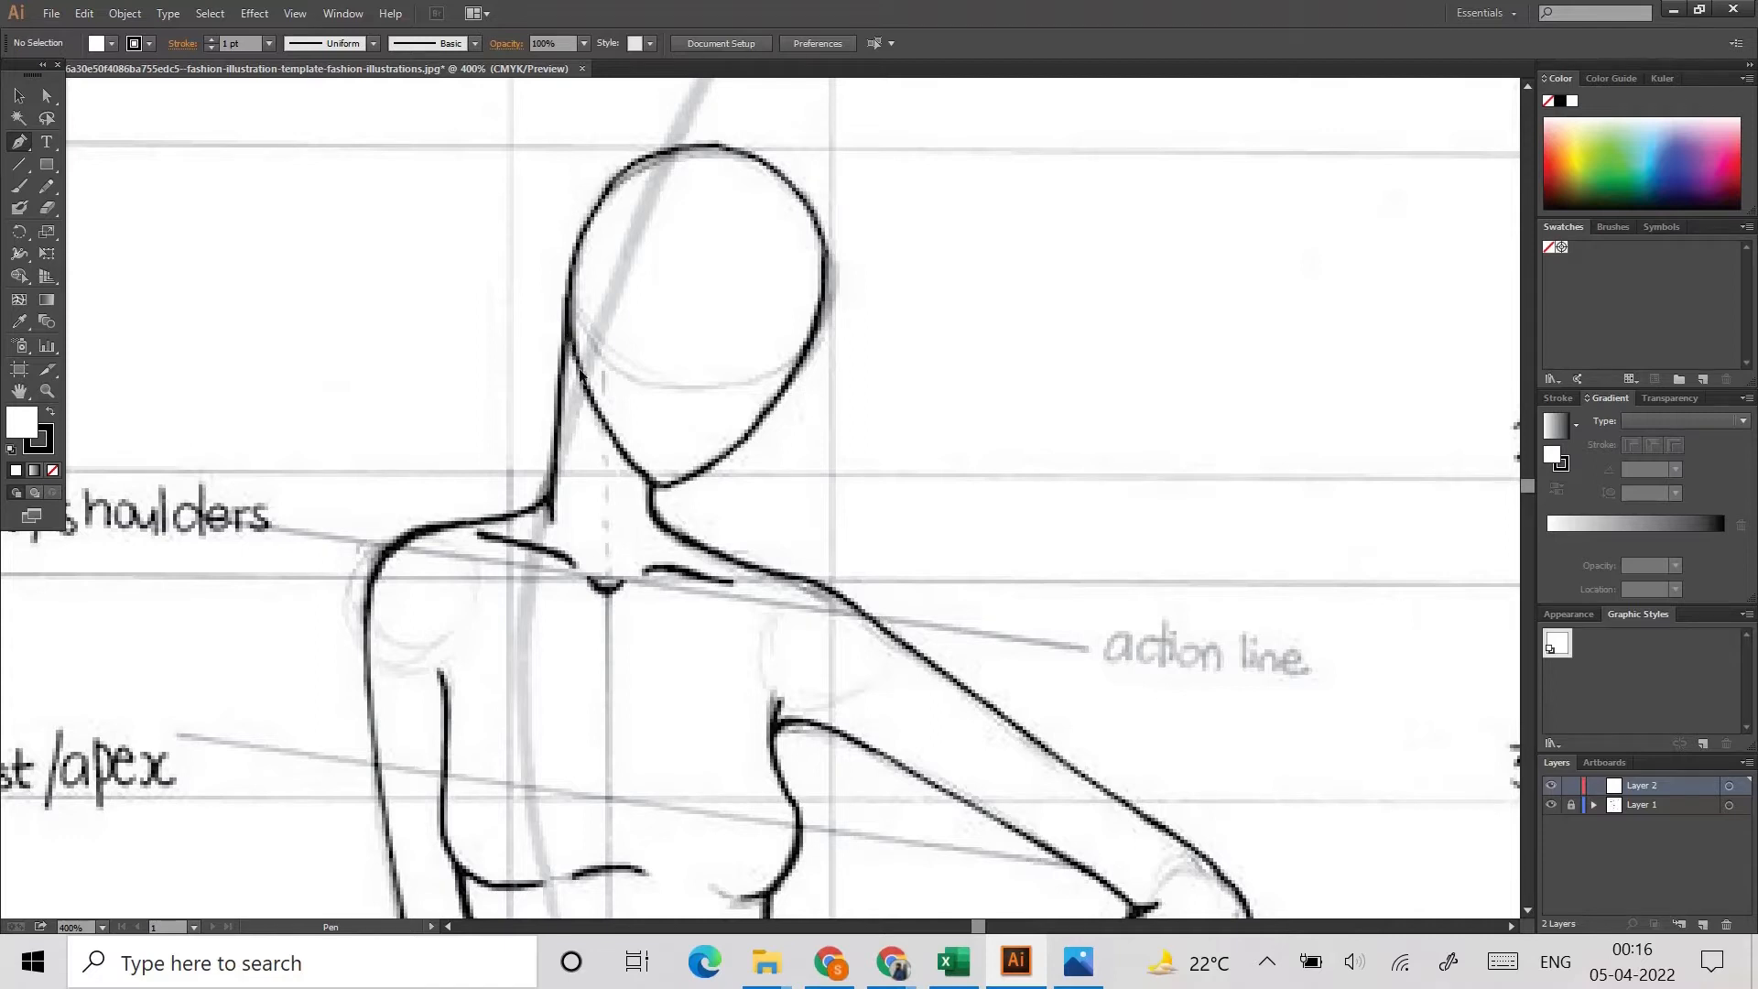
left_click(589, 394)
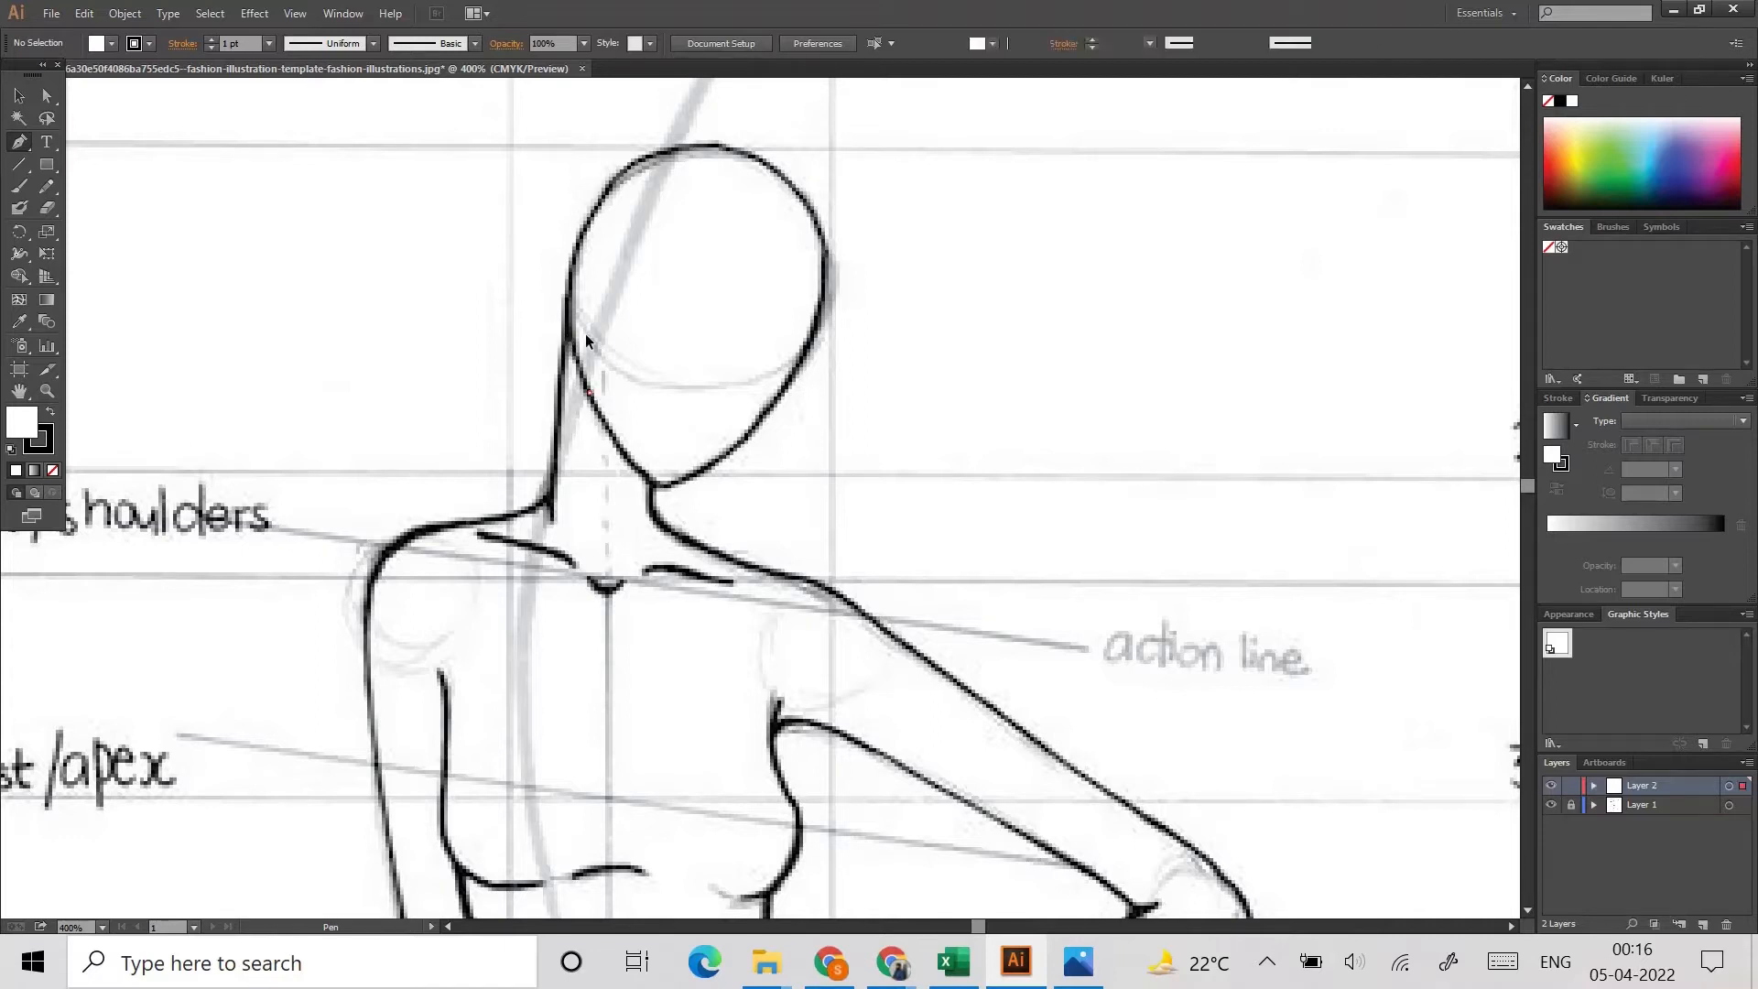
left_click_drag(705, 144, 897, 120)
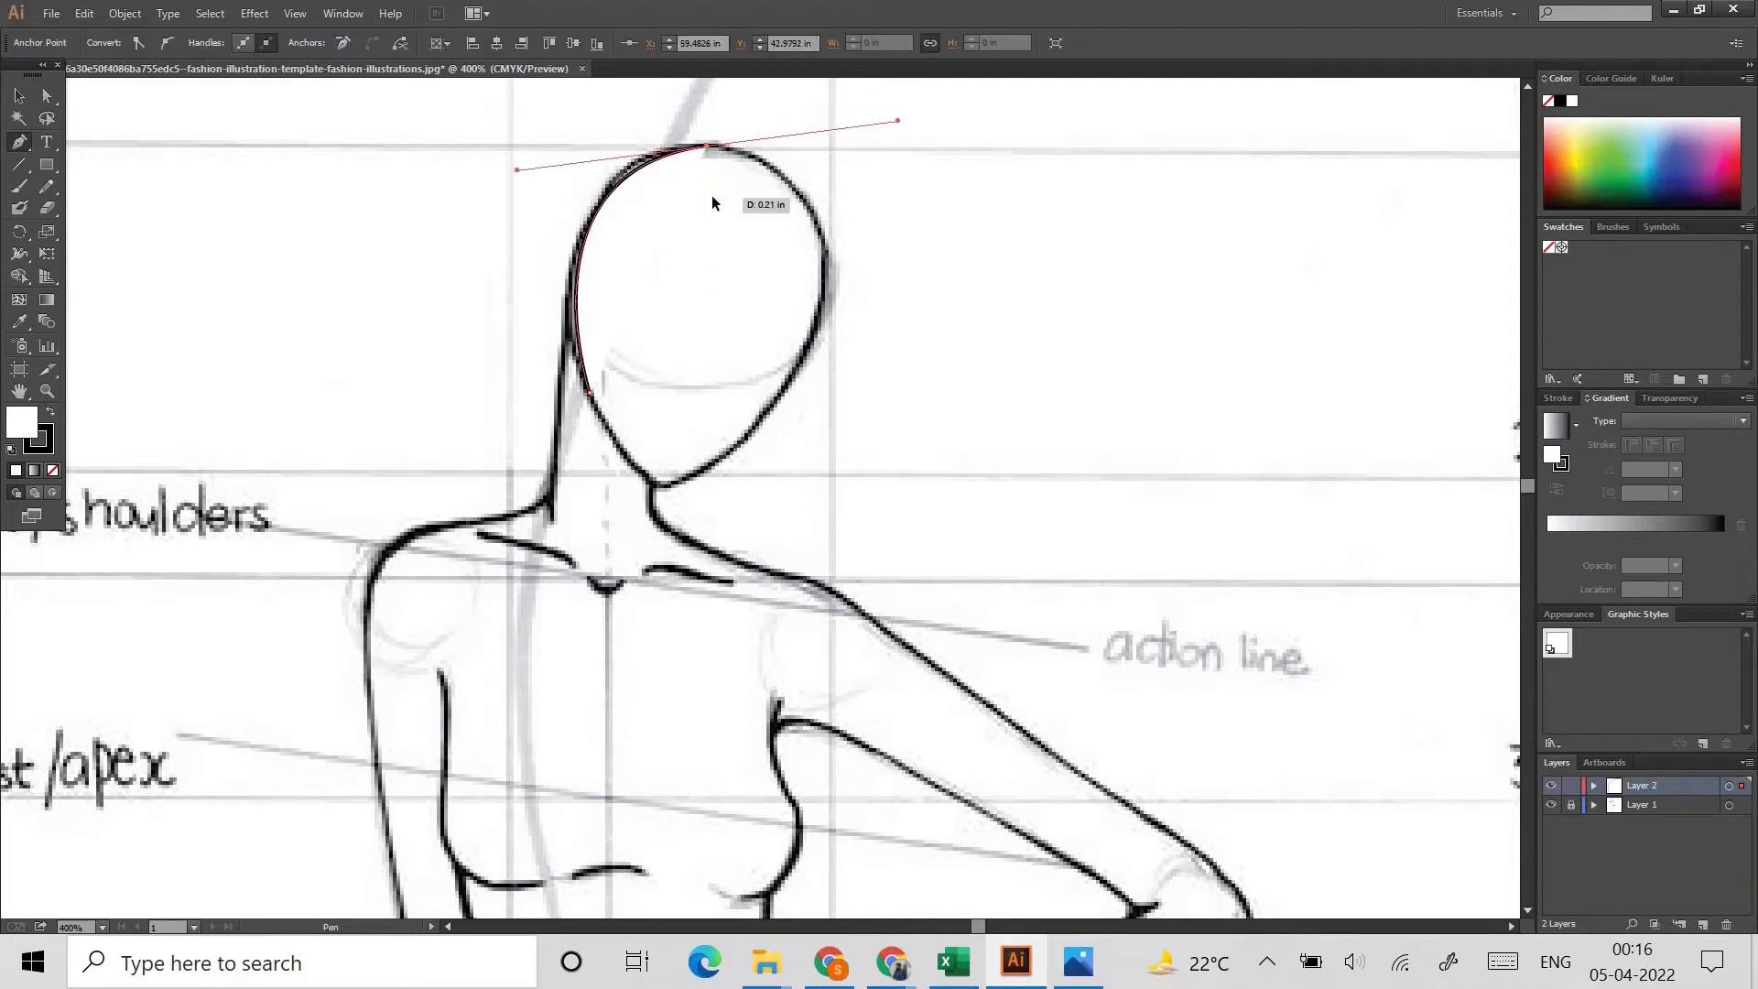
left_click_drag(808, 334, 755, 514)
left_click_drag(657, 485, 538, 539)
left_click(663, 485)
mouse_move(589, 394)
left_mouse_down()
mouse_move(585, 322)
mouse_move(550, 311)
left_mouse_up()
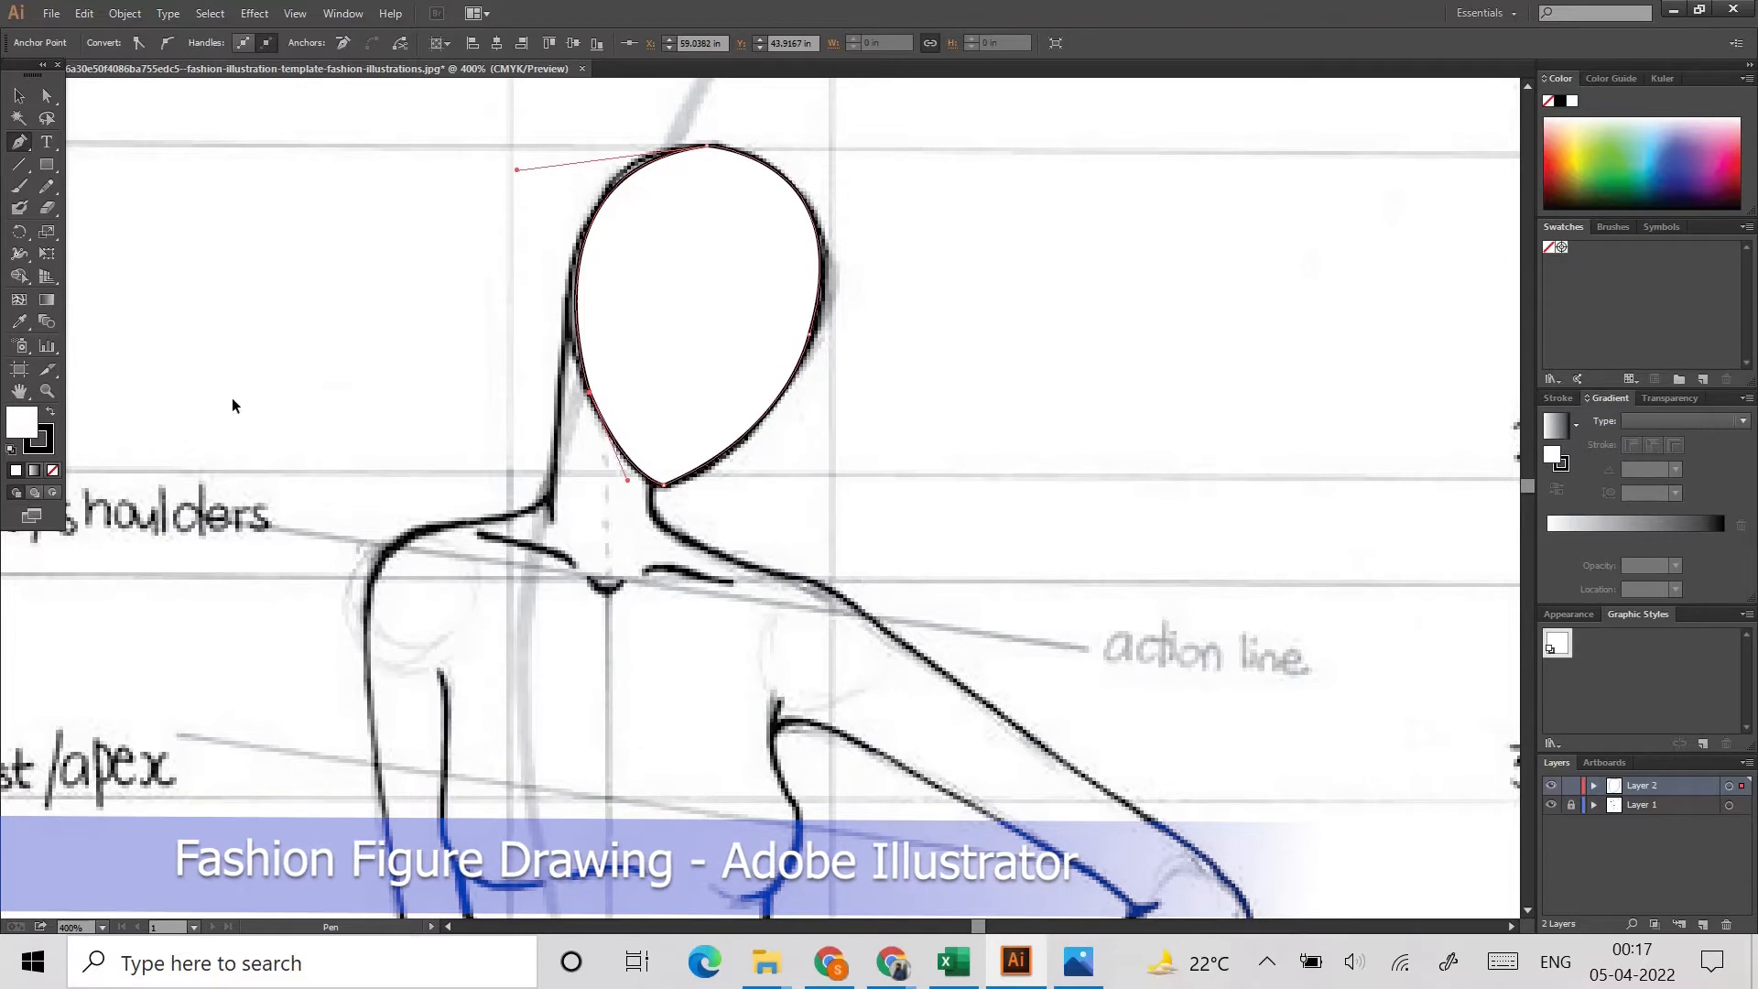
left_click(52, 469)
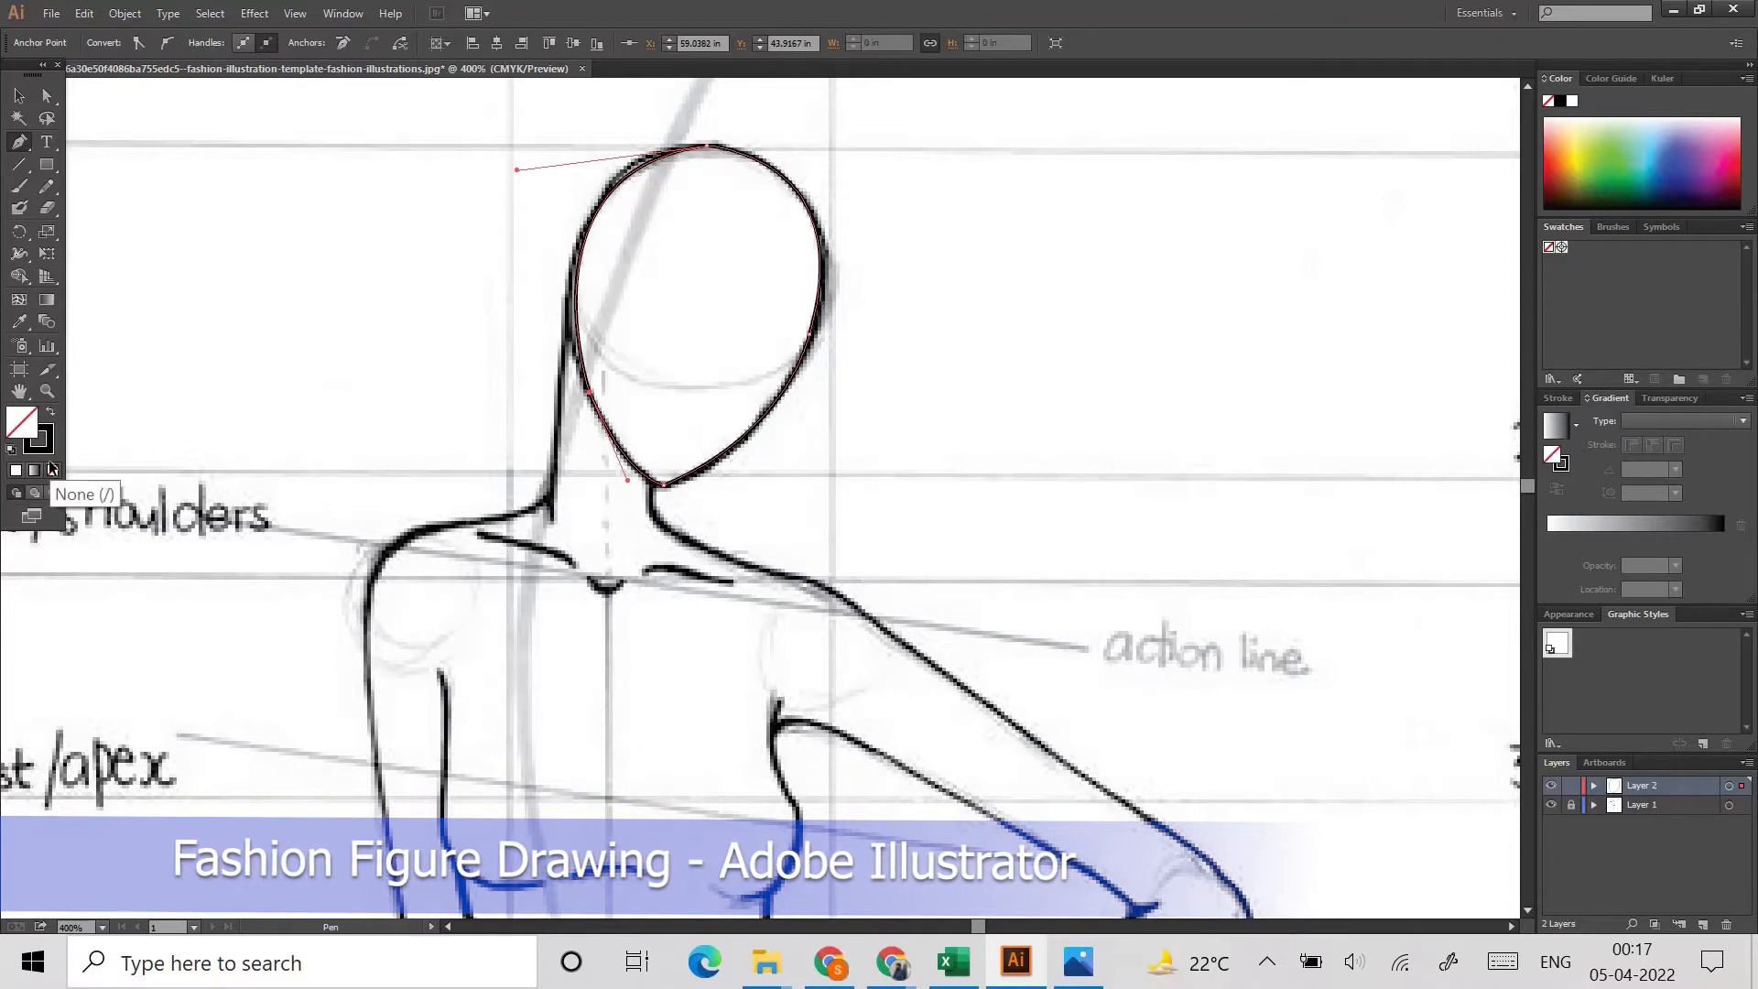
Step: Trace the straight-arm side of the neck from the head down to the shoulder as an open line
left_click(566, 311)
left_click(551, 515)
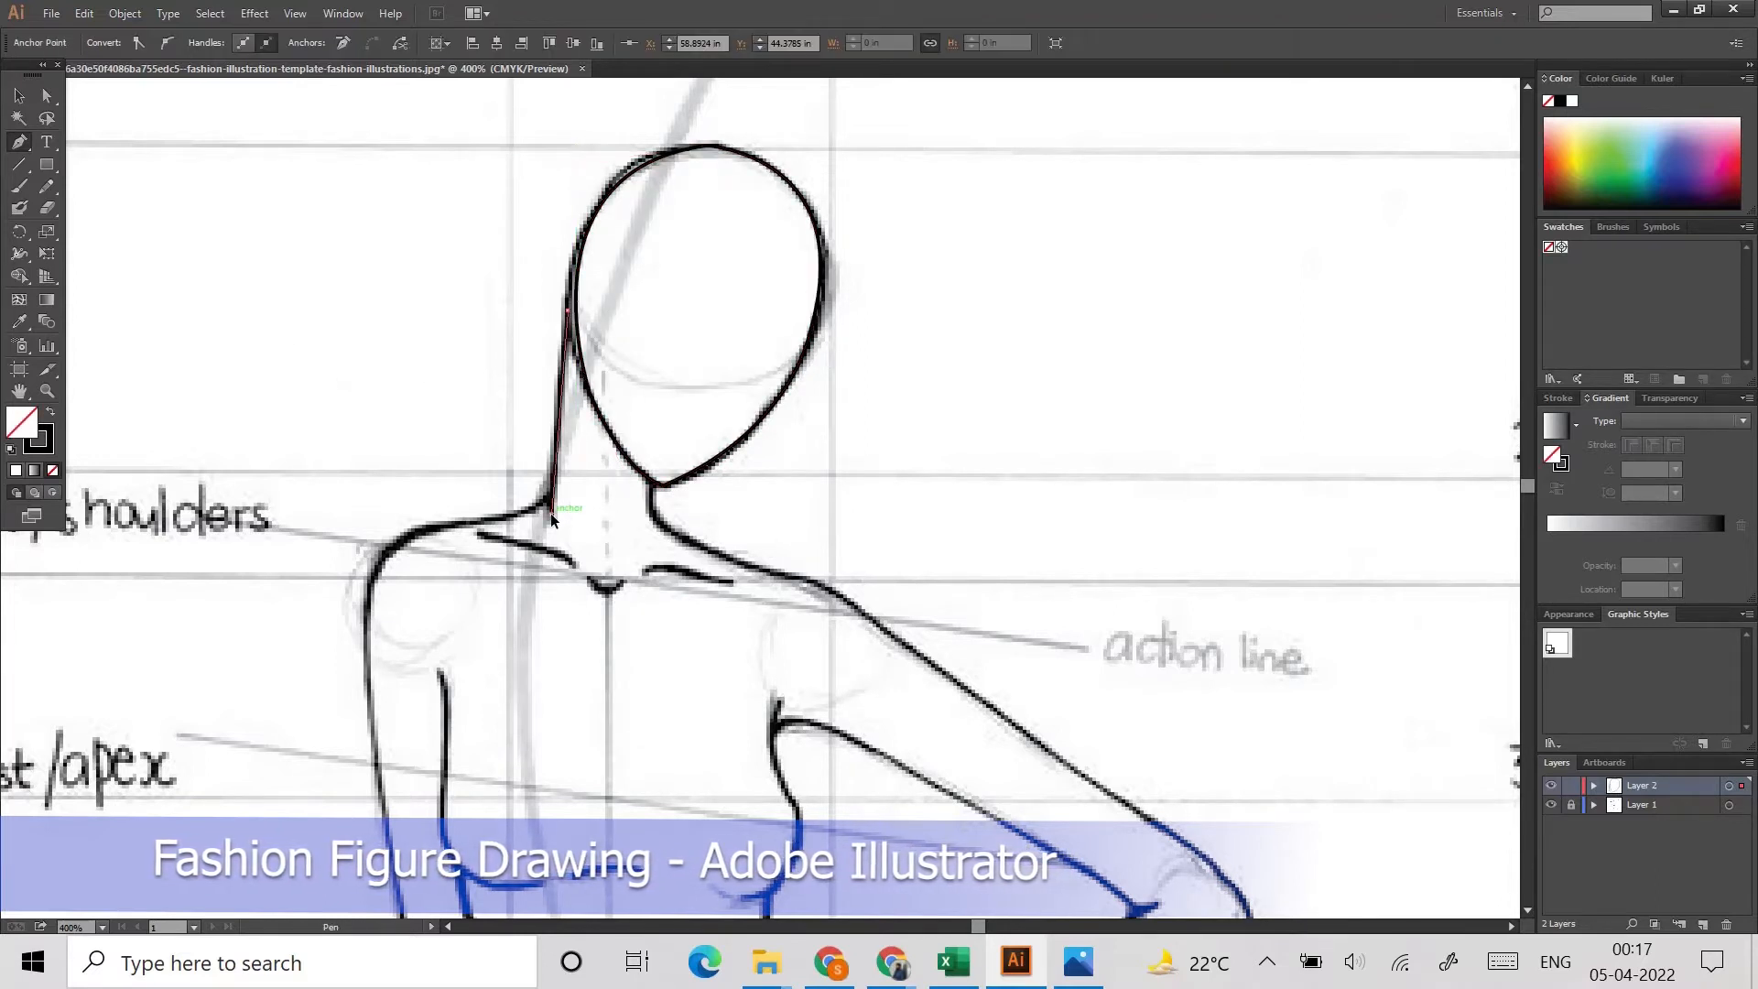
key("ctrl+shift+a")
Step: Trace the shoulder and the outer edge of the straight upper arm down towards the elbow
left_click(550, 499)
left_click_drag(424, 530, 275, 542)
left_click(423, 527)
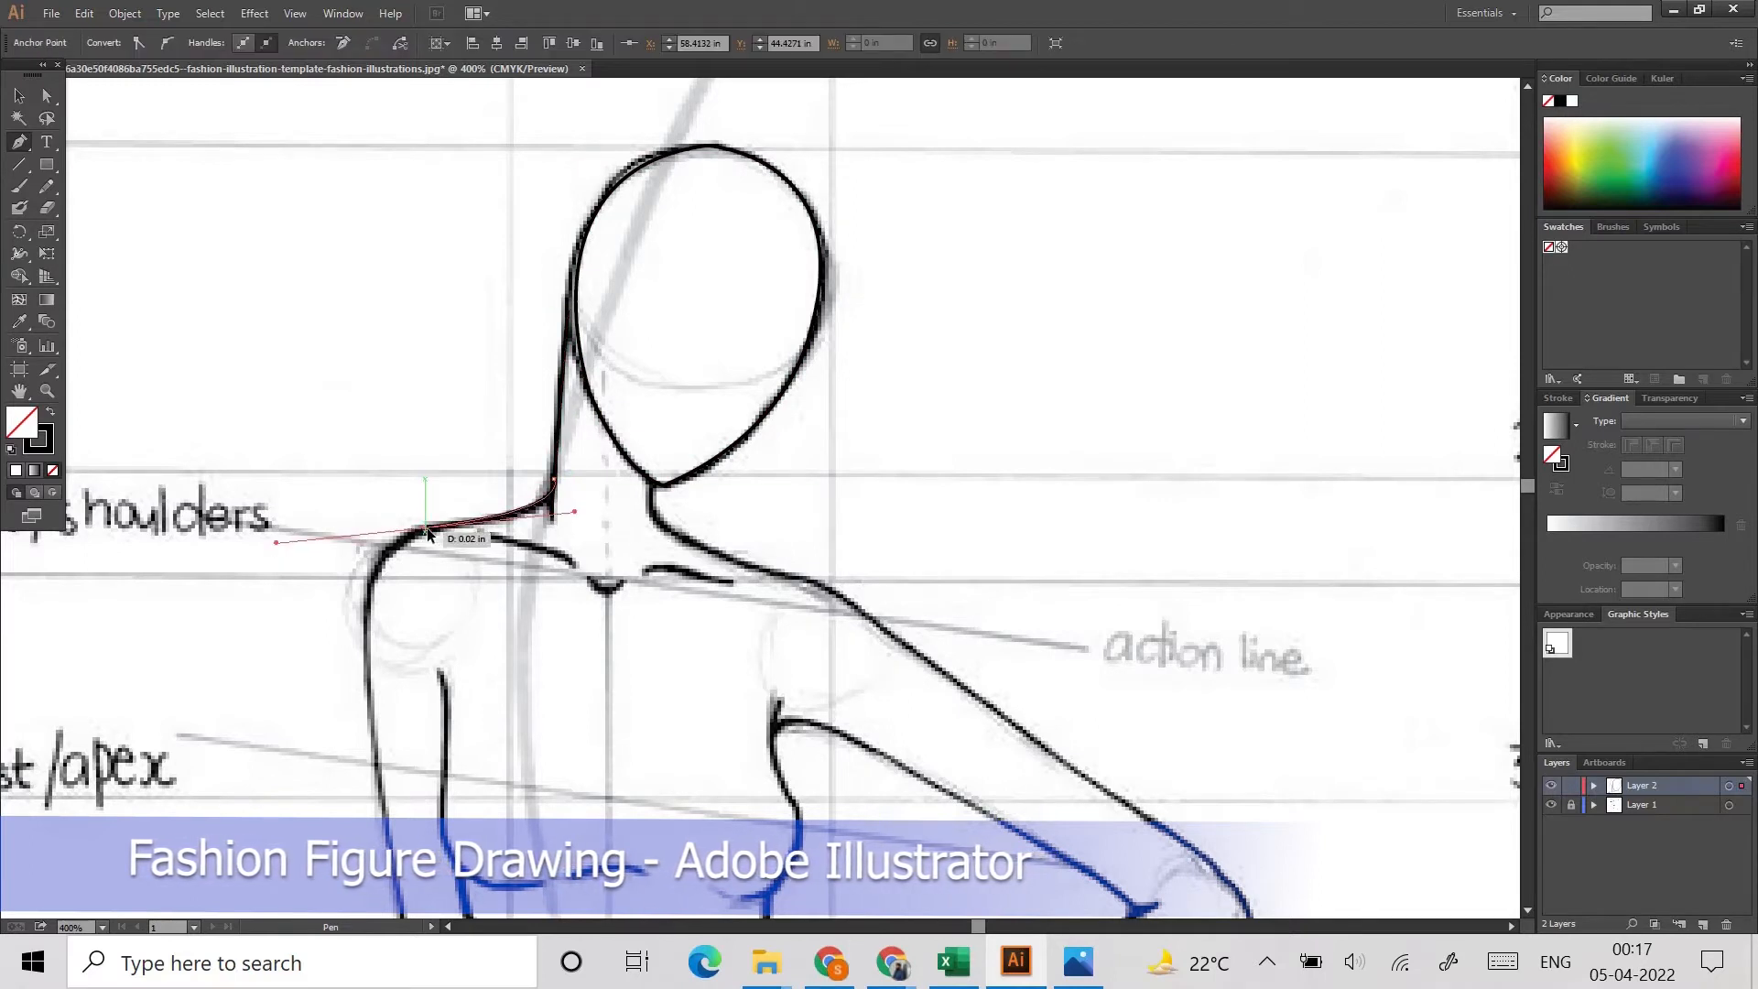
left_click_drag(364, 680, 378, 833)
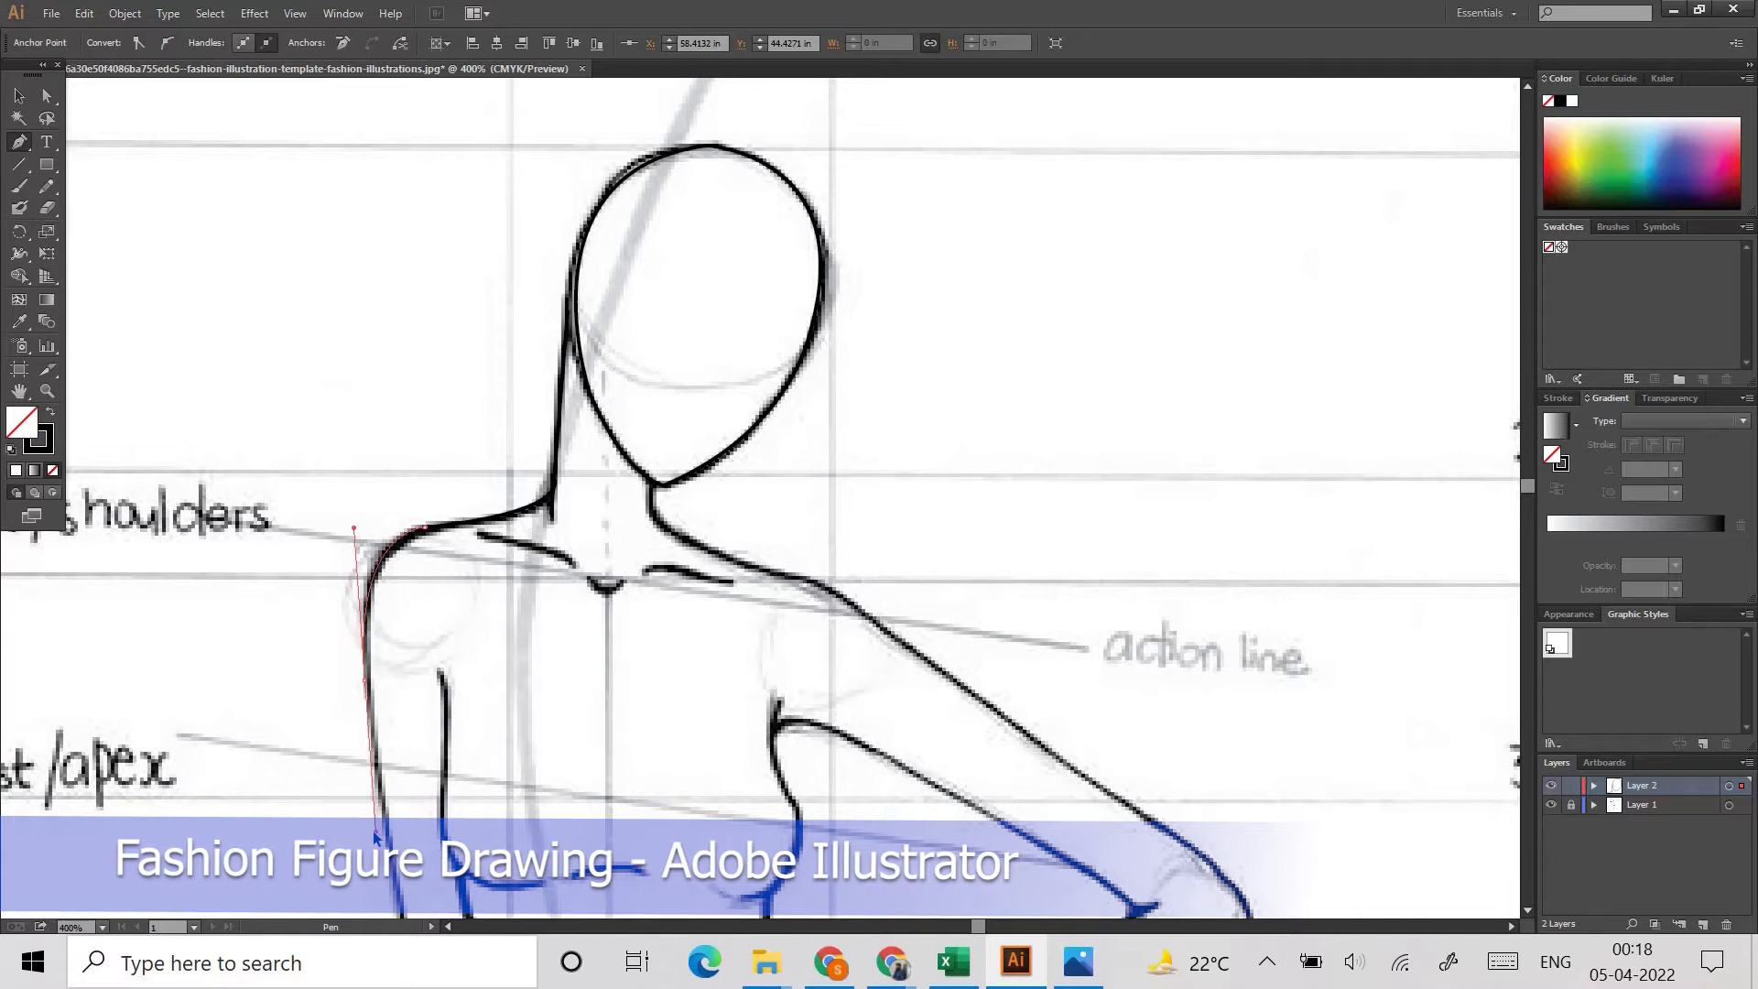
scroll(516, 549, "down", 2)
scroll(516, 549, "down", 3)
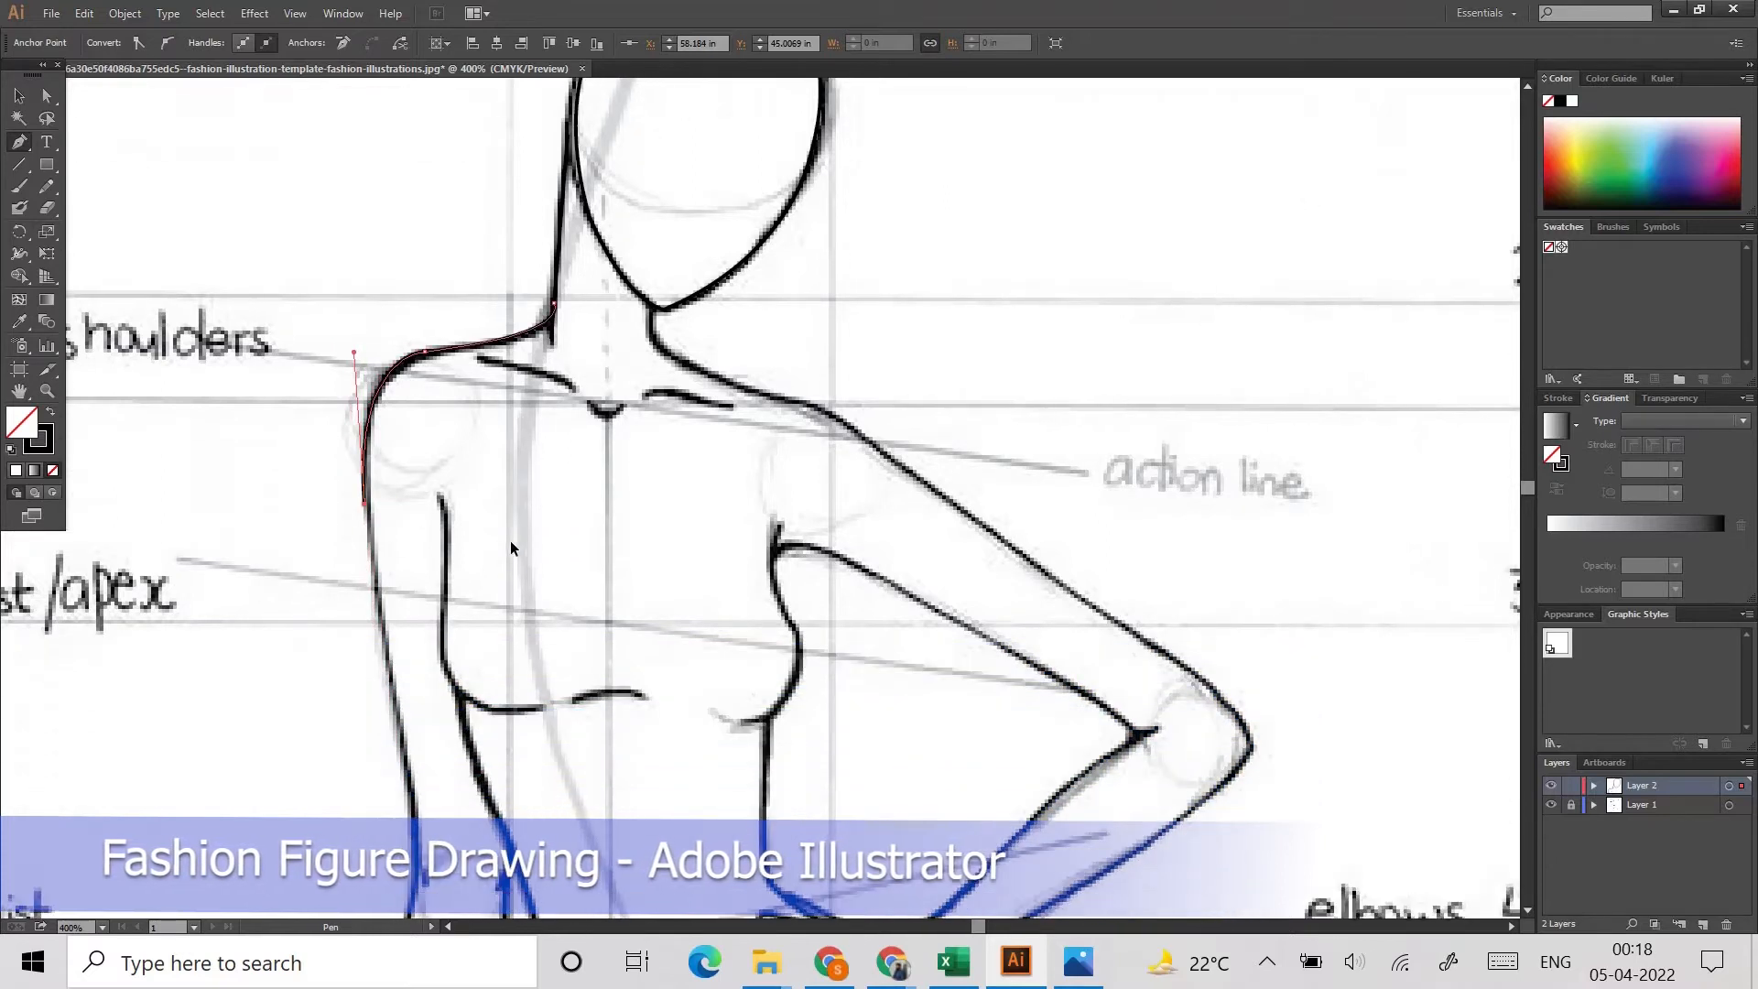
left_click_drag(406, 661, 425, 732)
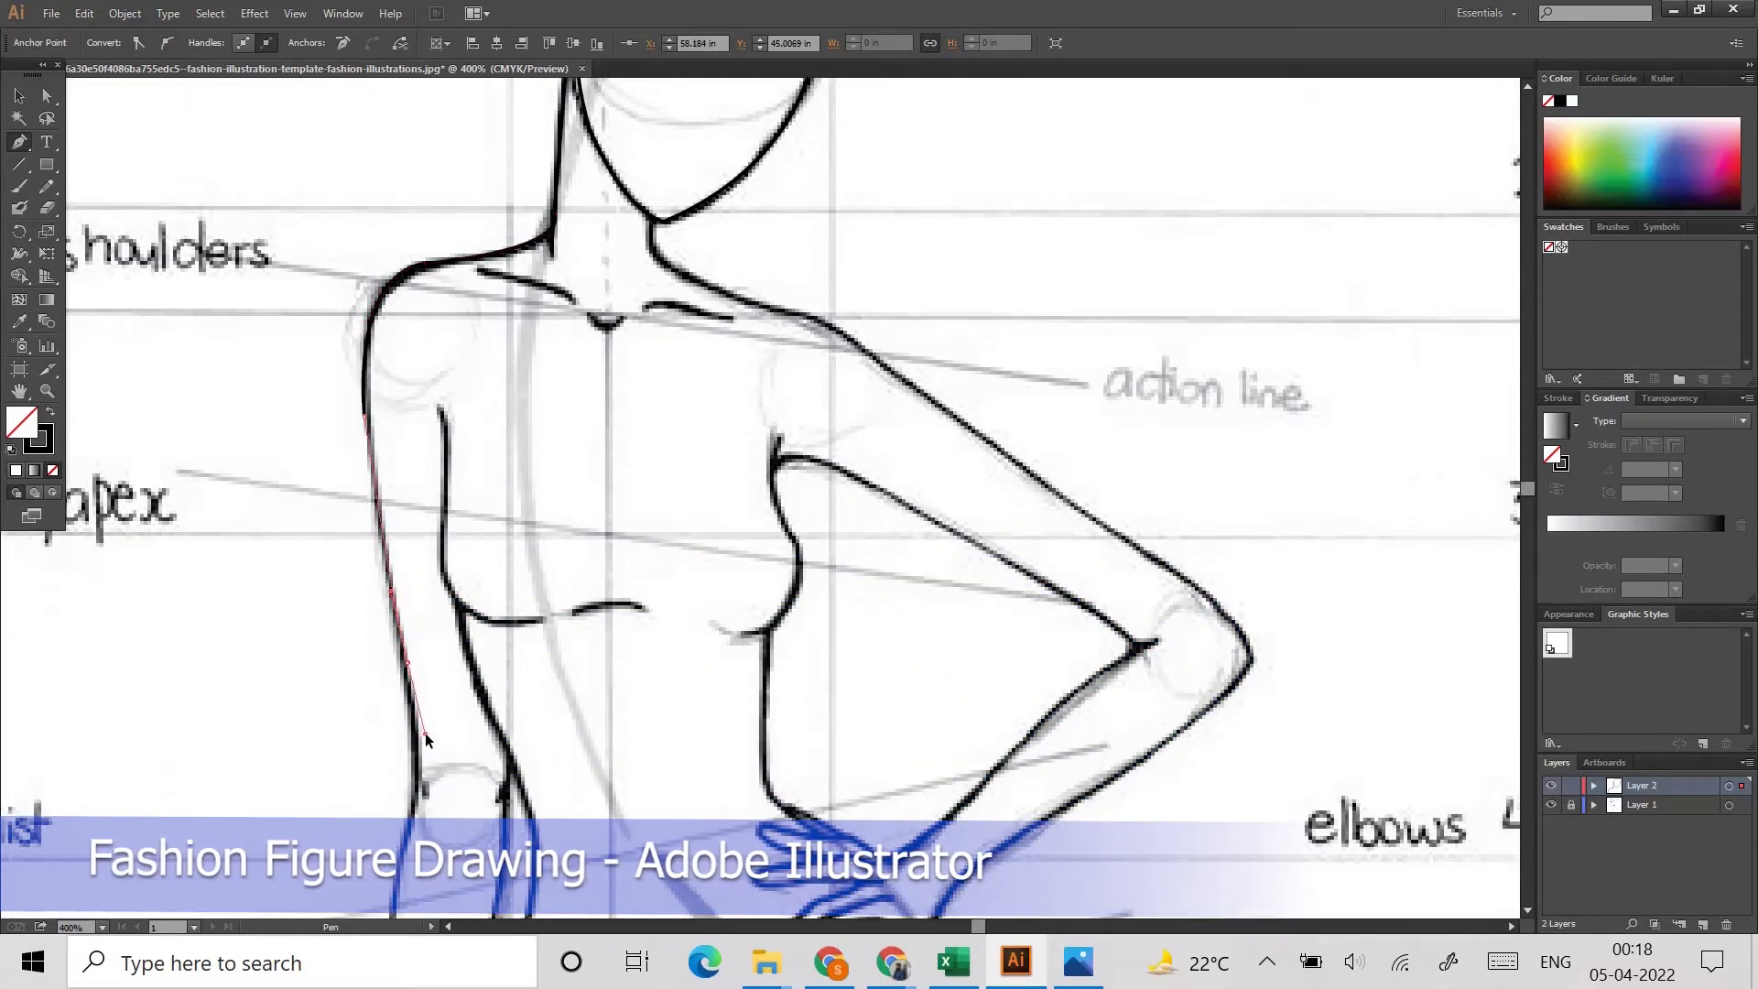
Step: Continue the outer edge of the straight arm along the elbow and forearm to the wrist
scroll(403, 740, "down", 4)
left_click_drag(412, 635, 394, 676)
left_click_drag(400, 681, 376, 756)
scroll(397, 687, "down", 3)
mouse_move(383, 763)
left_mouse_down()
mouse_move(371, 780)
mouse_move(368, 748)
left_mouse_up()
scroll(371, 780, "down", 3)
left_click(370, 734)
left_click(372, 721)
left_click(368, 750)
left_click(353, 799)
Step: Trace the outer edge and fingers of the lowered hand
scroll(363, 834, "down", 3)
left_click_drag(358, 832, 451, 899)
left_click(411, 756)
left_click_drag(427, 719, 427, 719)
left_click(412, 757)
left_click_drag(437, 815, 448, 822)
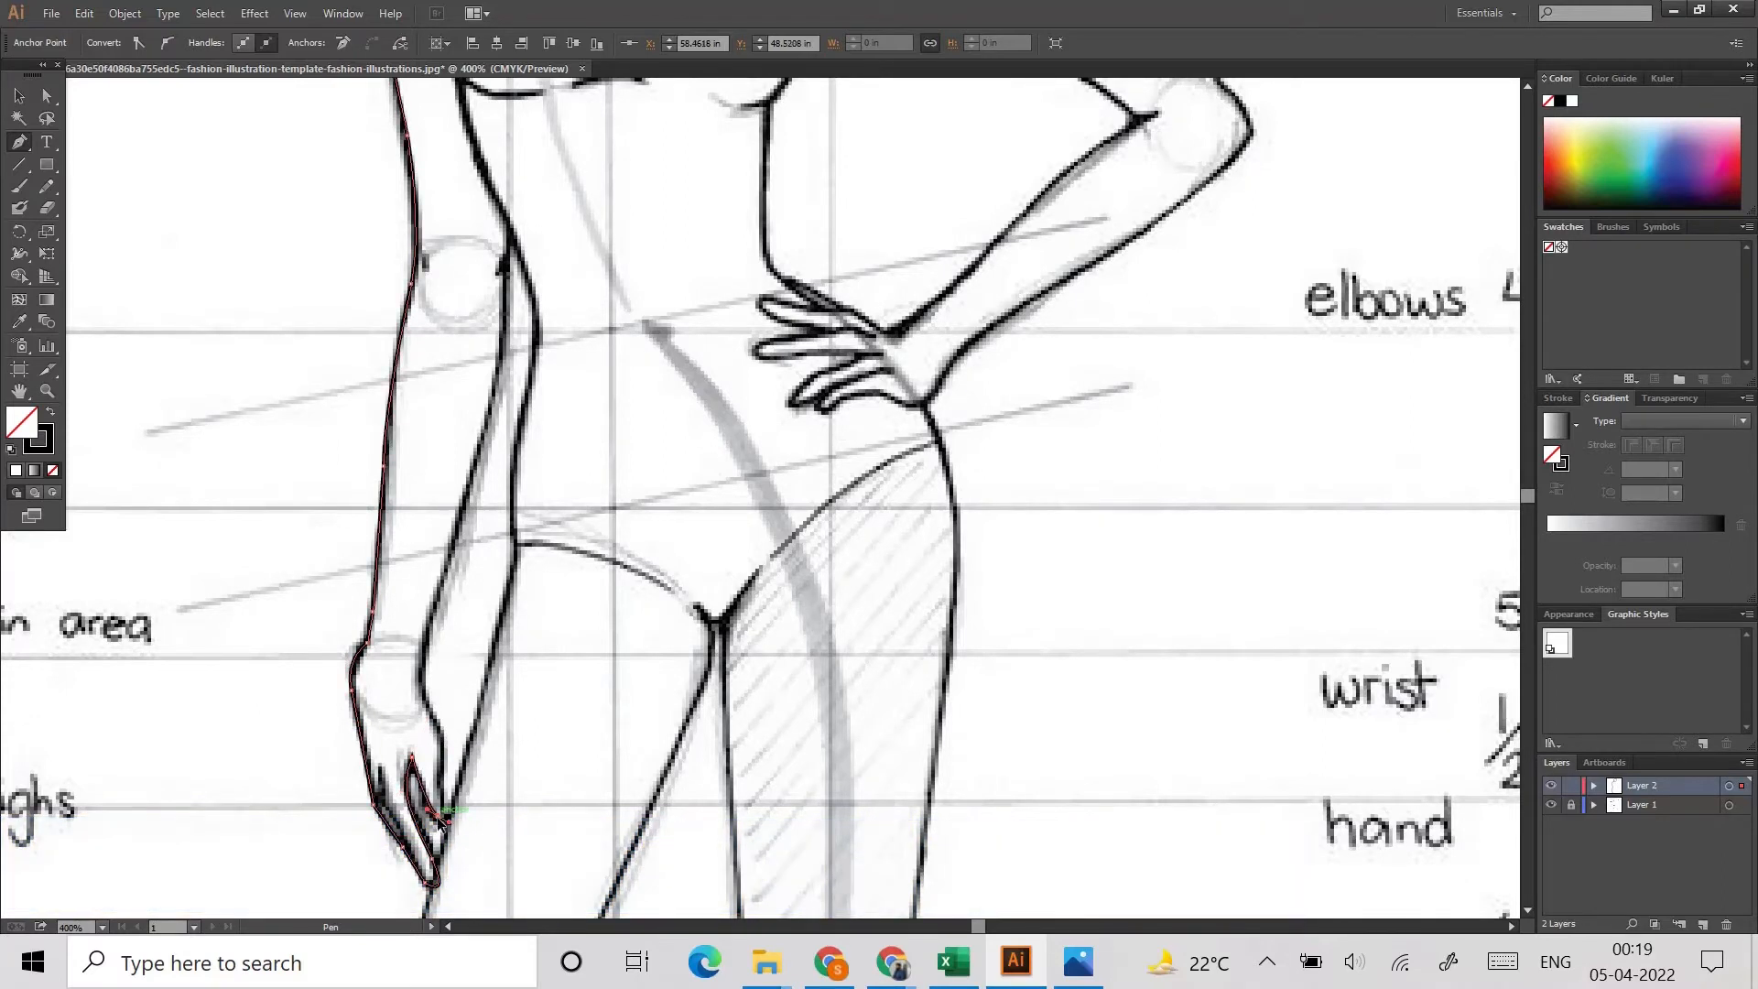
Step: Trace the inner edge of the lowered hand and of the straight forearm up to the elbow
scroll(419, 792, "up", 4)
scroll(421, 623, "down", 3)
left_click_drag(439, 635, 486, 642)
left_click(440, 635)
left_click(470, 660)
left_click_drag(462, 544, 467, 516)
left_click_drag(463, 300, 500, 210)
scroll(500, 211, "up", 5)
left_click(547, 338)
left_click(564, 123)
scroll(538, 351, "up", 6)
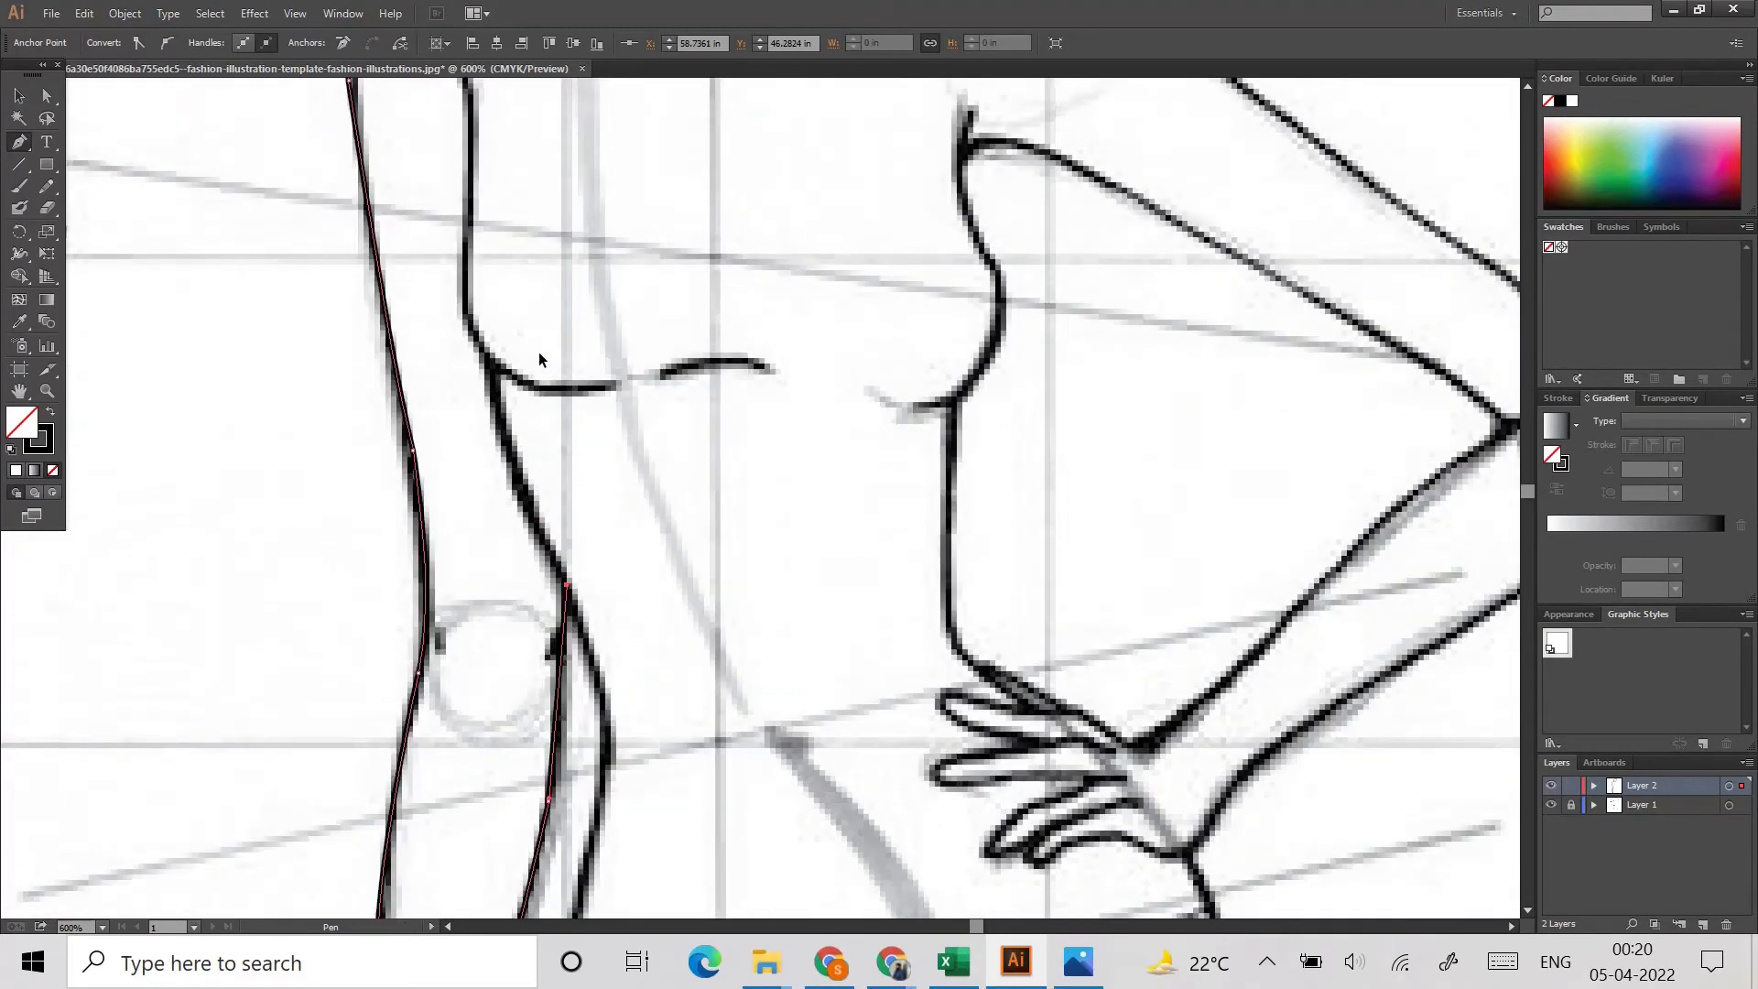
Step: Trace the collarbone lines below the base of the neck
scroll(538, 352, "up", 4)
left_click(520, 170)
mouse_move(659, 212)
left_mouse_down()
mouse_move(678, 257)
mouse_move(738, 242)
mouse_move(761, 199)
mouse_move(900, 260)
mouse_move(884, 238)
left_mouse_up()
left_click(743, 300, "ctrl")
left_click(767, 223)
left_click(864, 355, "ctrl")
Step: Trace the bent-arm side of the neck, shoulder and outer upper arm down to the elbow tip
scroll(864, 355, "up", 3)
left_click_drag(781, 162, 815, 244)
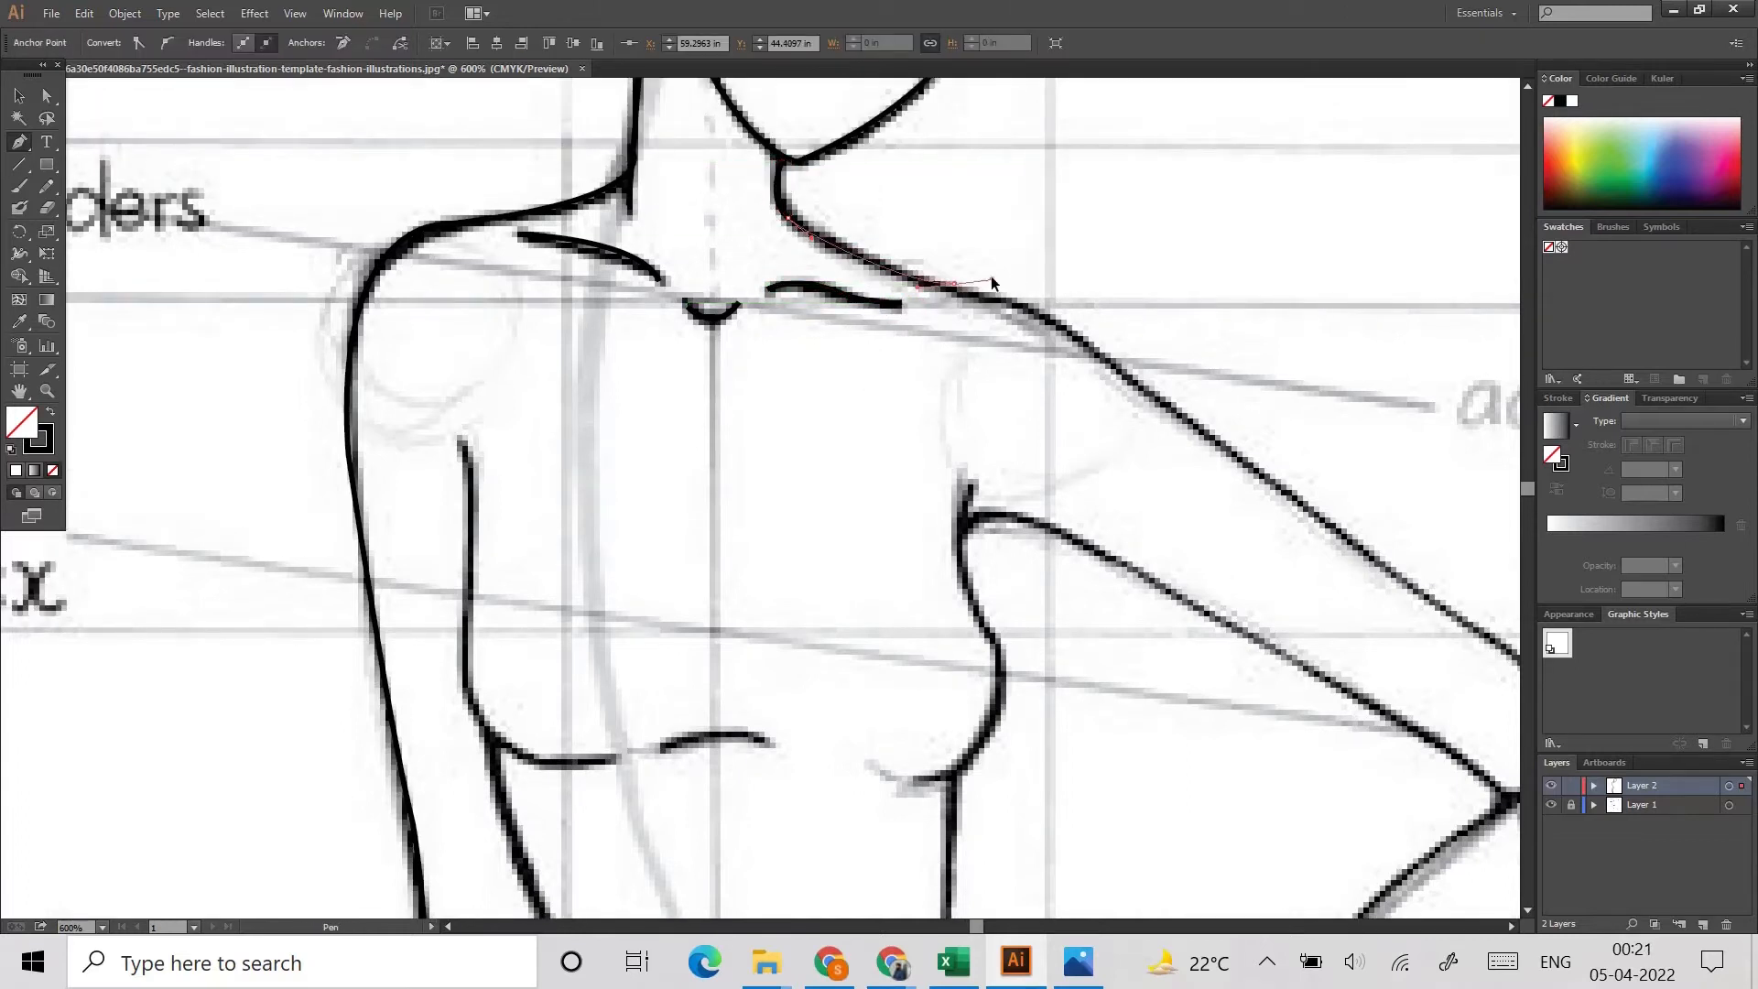
left_click_drag(954, 283, 1284, 487)
left_click_drag(1494, 571, 1330, 585)
left_click_drag(1373, 645, 1264, 556)
left_click_drag(1352, 592, 1368, 620)
left_click_drag(1393, 666, 1407, 706)
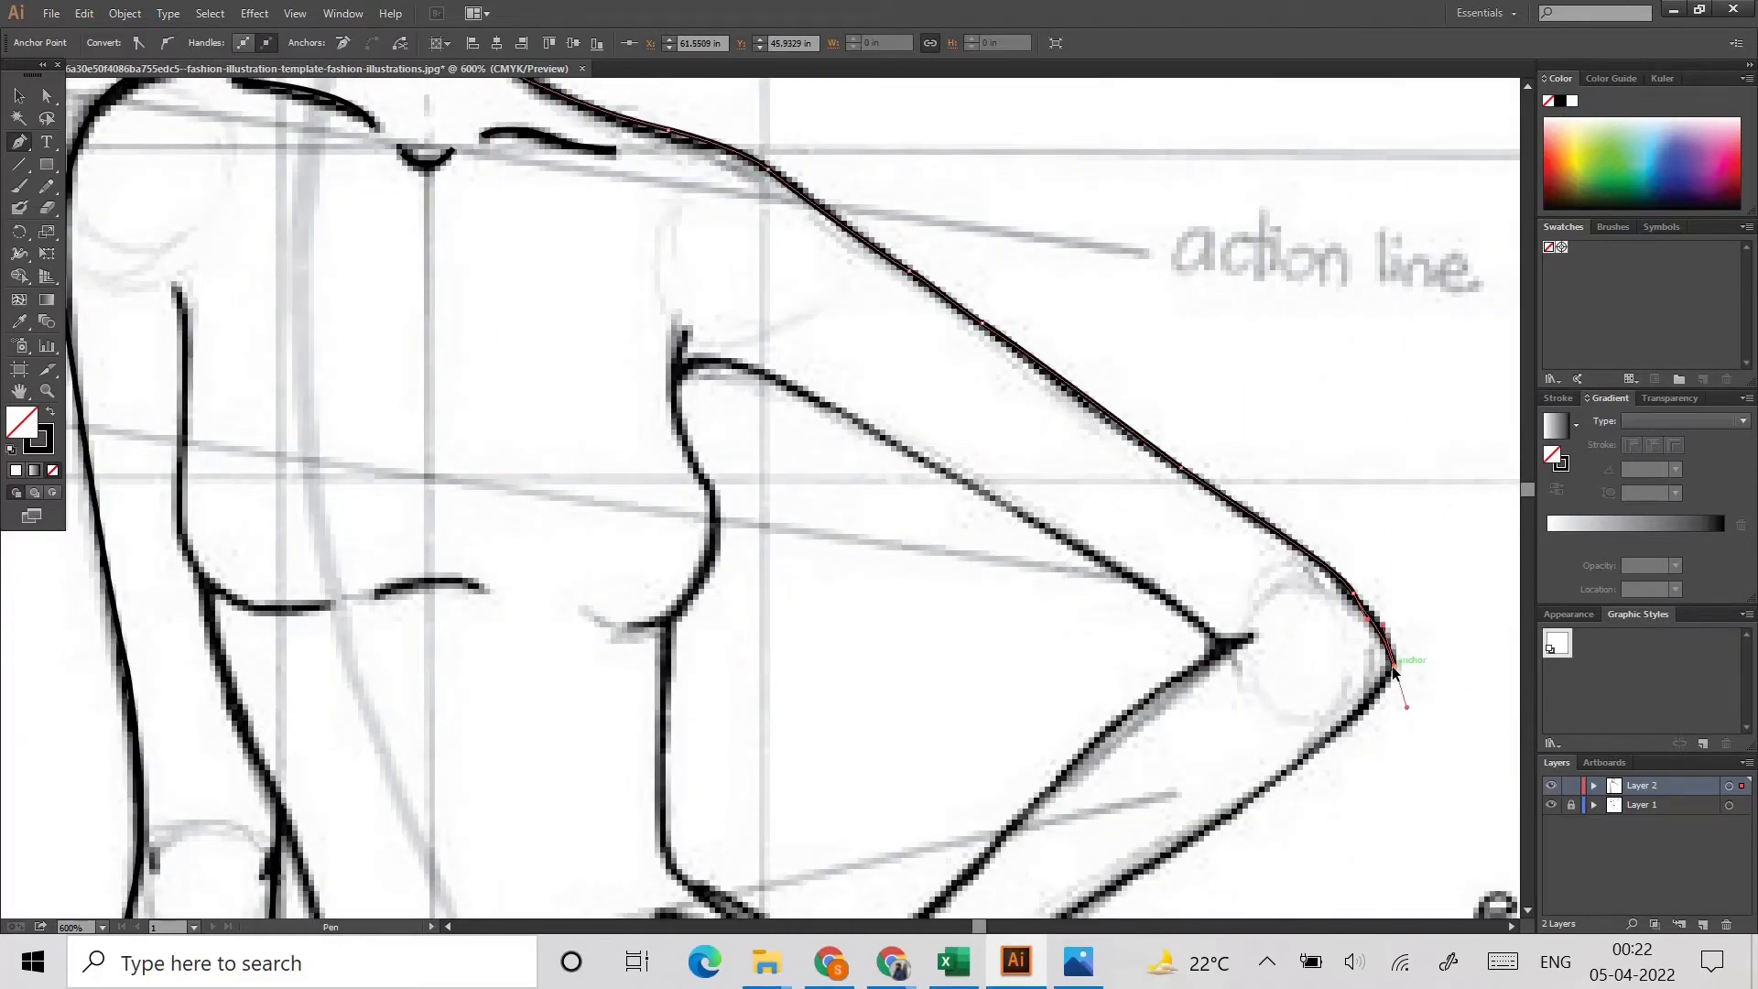
Step: Trace the lower edge of the bent forearm through the wrist and around the lowest finger on the hip
scroll(1217, 595, "down", 5)
left_click_drag(1202, 592, 1200, 599)
left_click_drag(1113, 647, 1114, 647)
left_click(991, 719)
left_click_drag(943, 767, 782, 796)
left_click(750, 821)
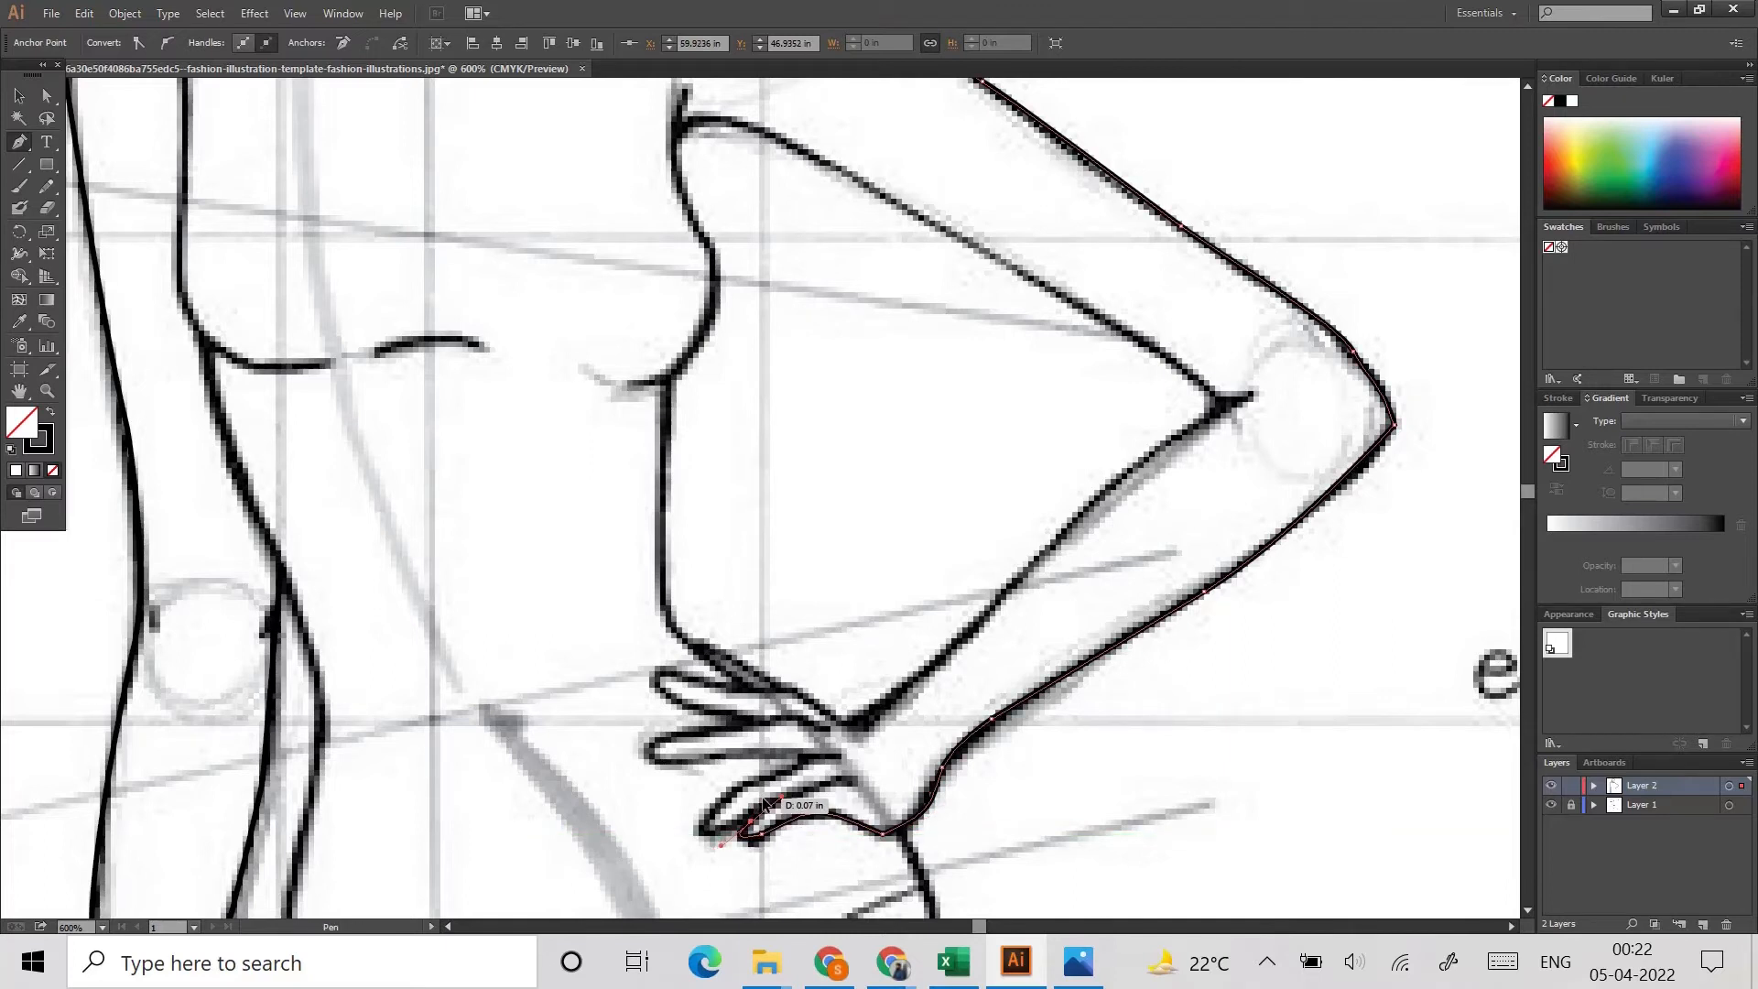
left_click(892, 727, "ctrl")
Step: Trace the second-lowest finger of the hand resting on the hip
left_click_drag(705, 828, 705, 831)
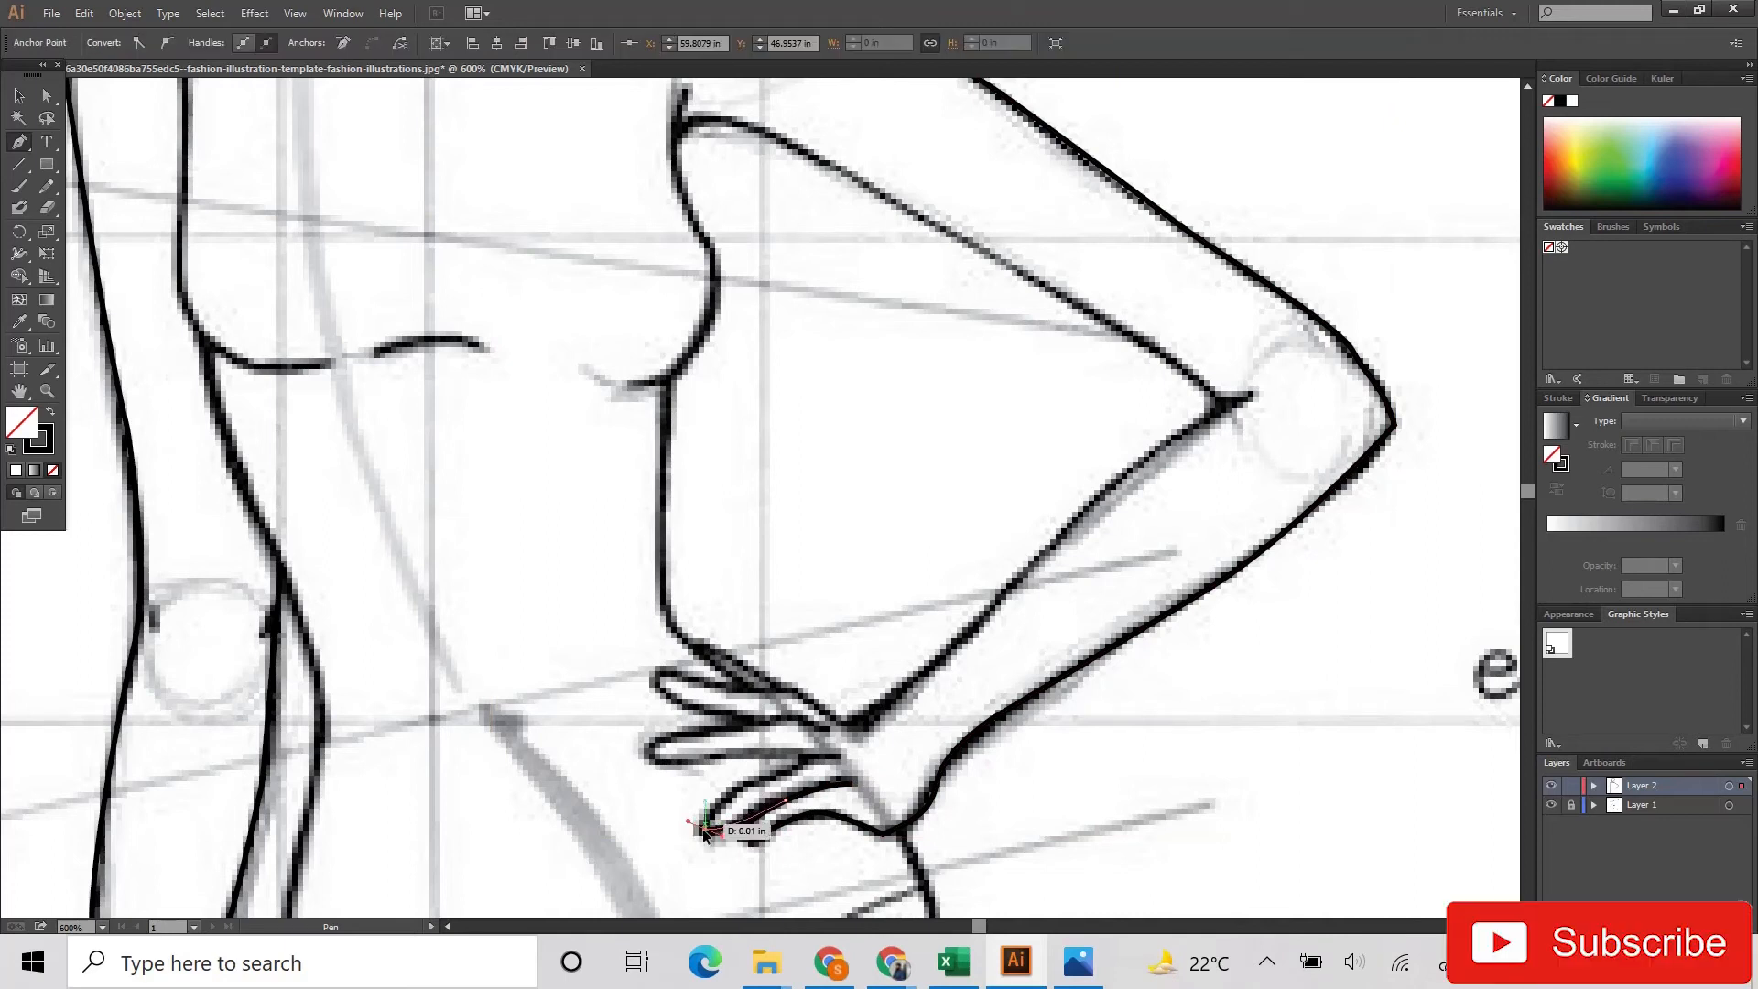
left_click_drag(851, 761, 870, 756)
left_click(797, 768)
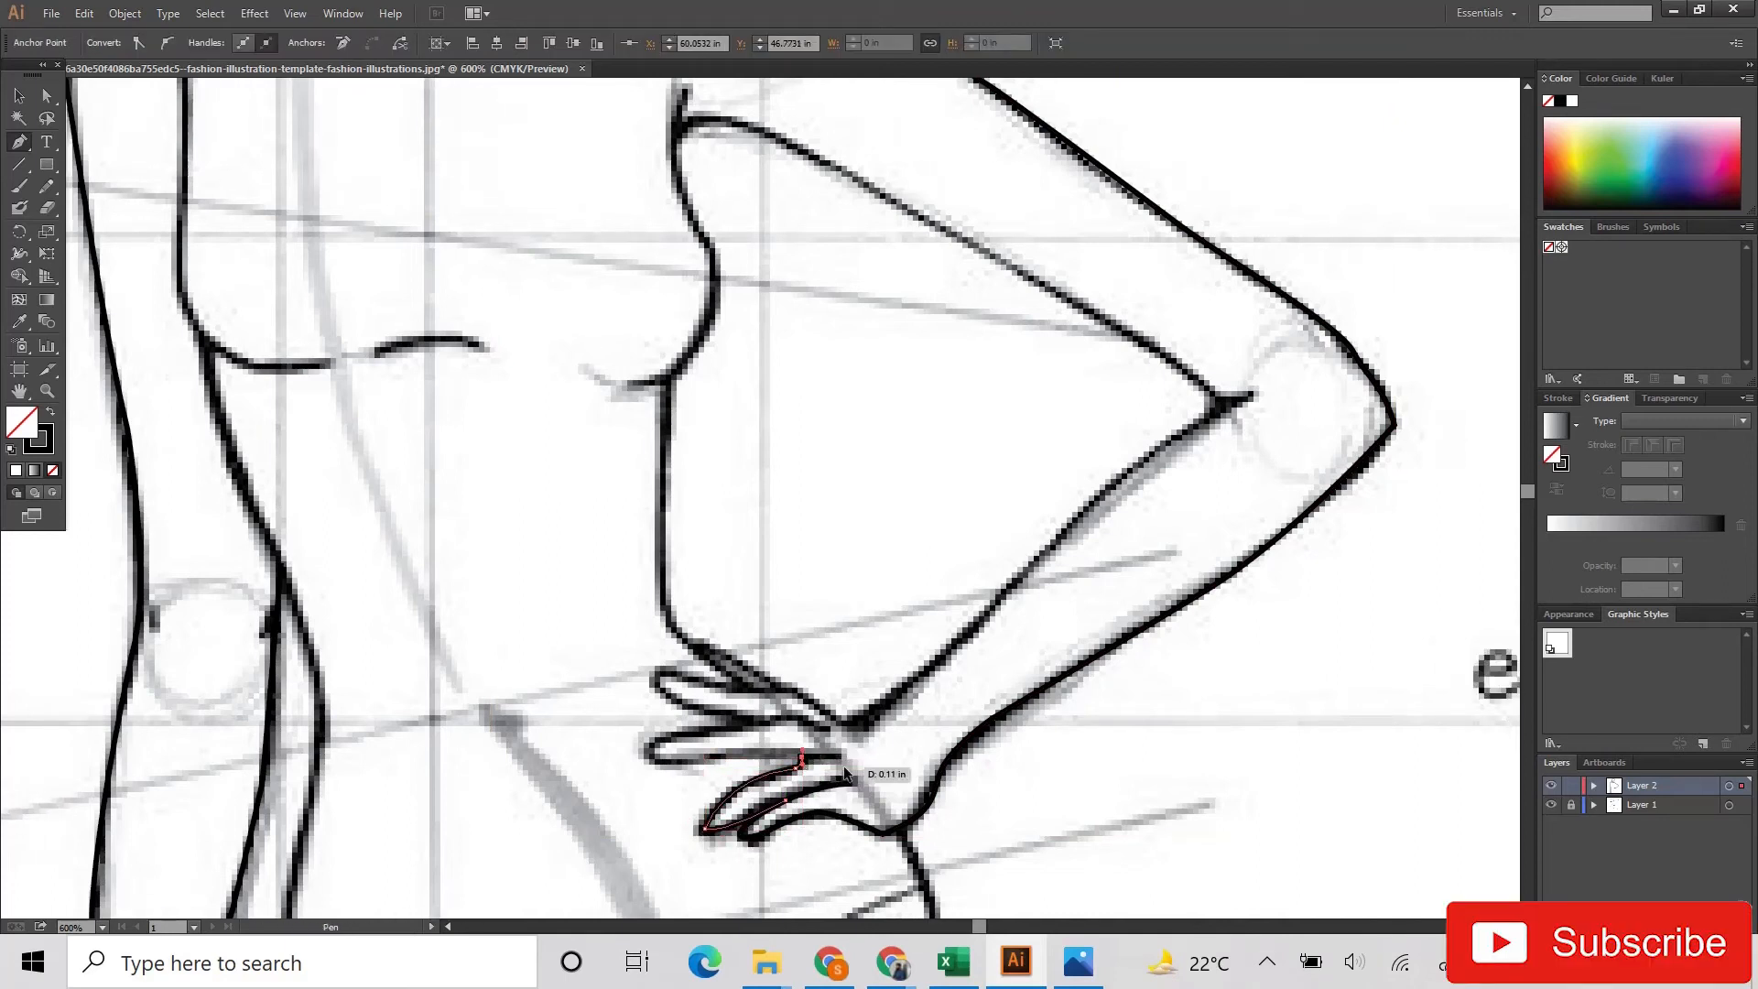
Step: Trace the third finger up of the hand resting on the hip
scroll(844, 774, "up", 1)
left_click(836, 753)
left_click_drag(609, 762, 649, 700)
left_click(604, 730)
left_click(725, 715)
left_click(822, 717, "ctrl")
Step: Trace the uppermost finger of the hand on the hip and join it to the top of the wrist
left_click_drag(757, 718, 795, 717)
left_click(790, 712)
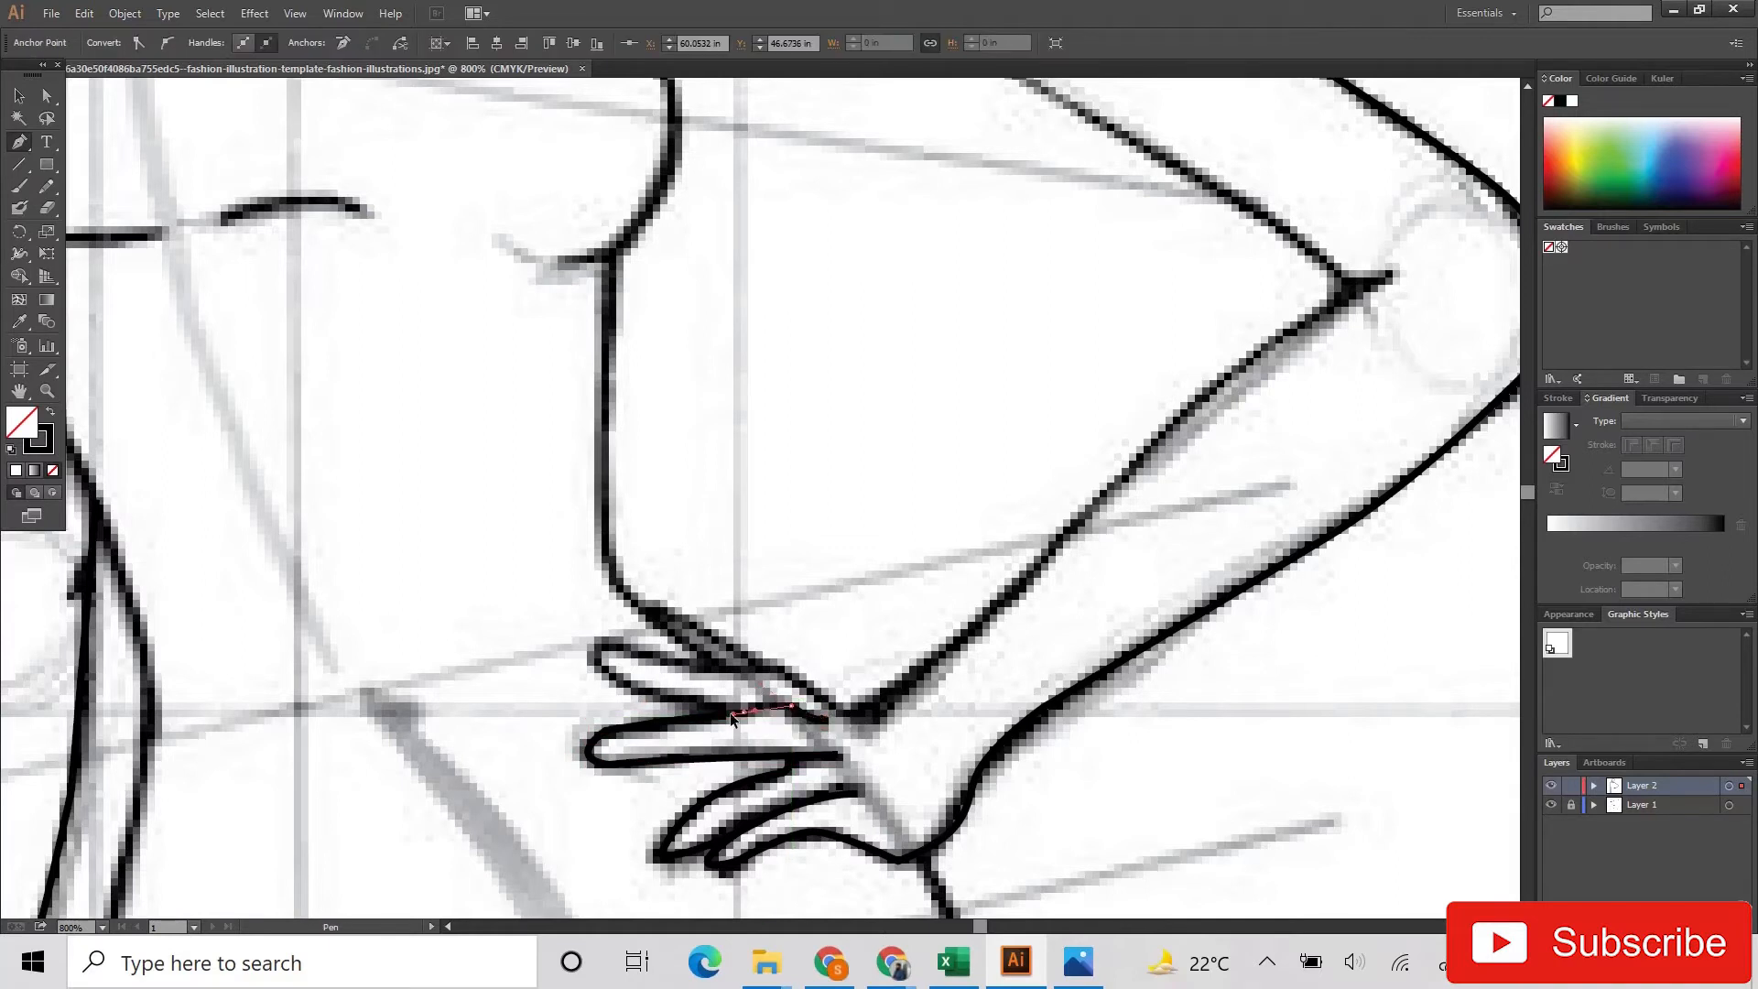
left_click(606, 679)
left_click_drag(625, 642, 859, 731)
left_click(775, 665)
left_click(840, 715)
Step: Trace the upper edge of the bent forearm from the wrist to the inner elbow crease
left_click_drag(988, 608, 999, 601)
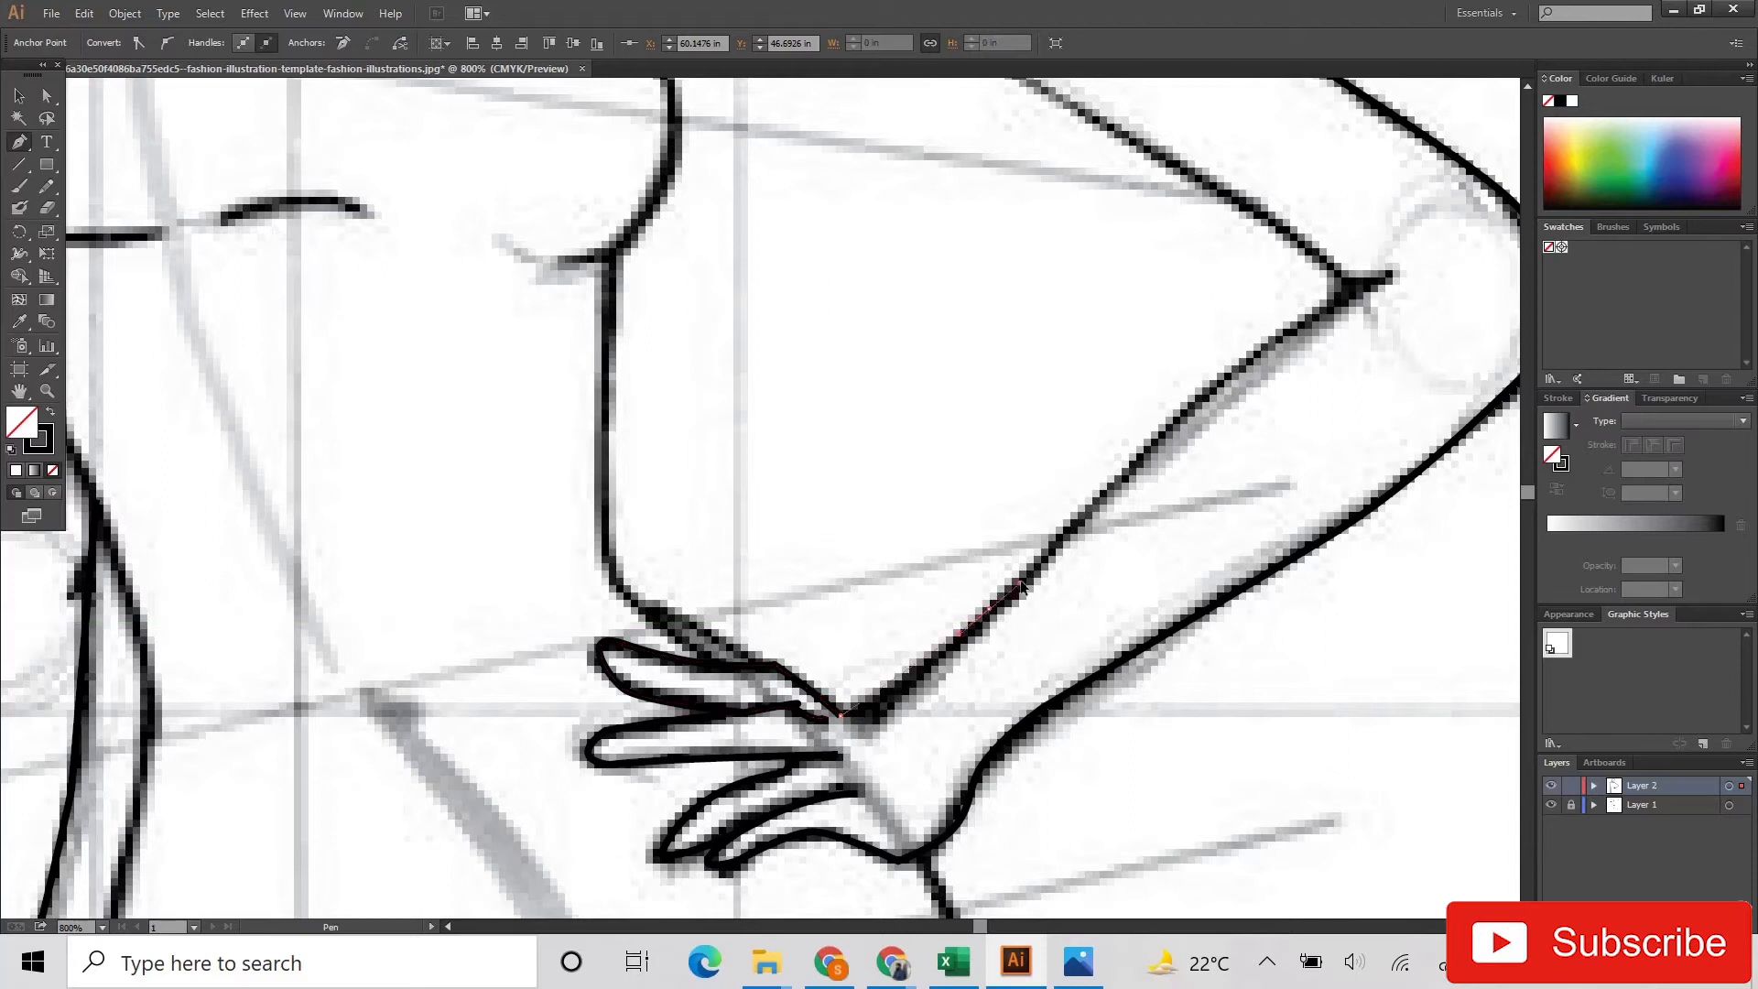
left_click_drag(1388, 276, 1460, 275)
left_click(1388, 278)
Step: Trace the underside of the bent upper arm from the elbow crease to the armpit
scroll(1286, 302, "up", 2)
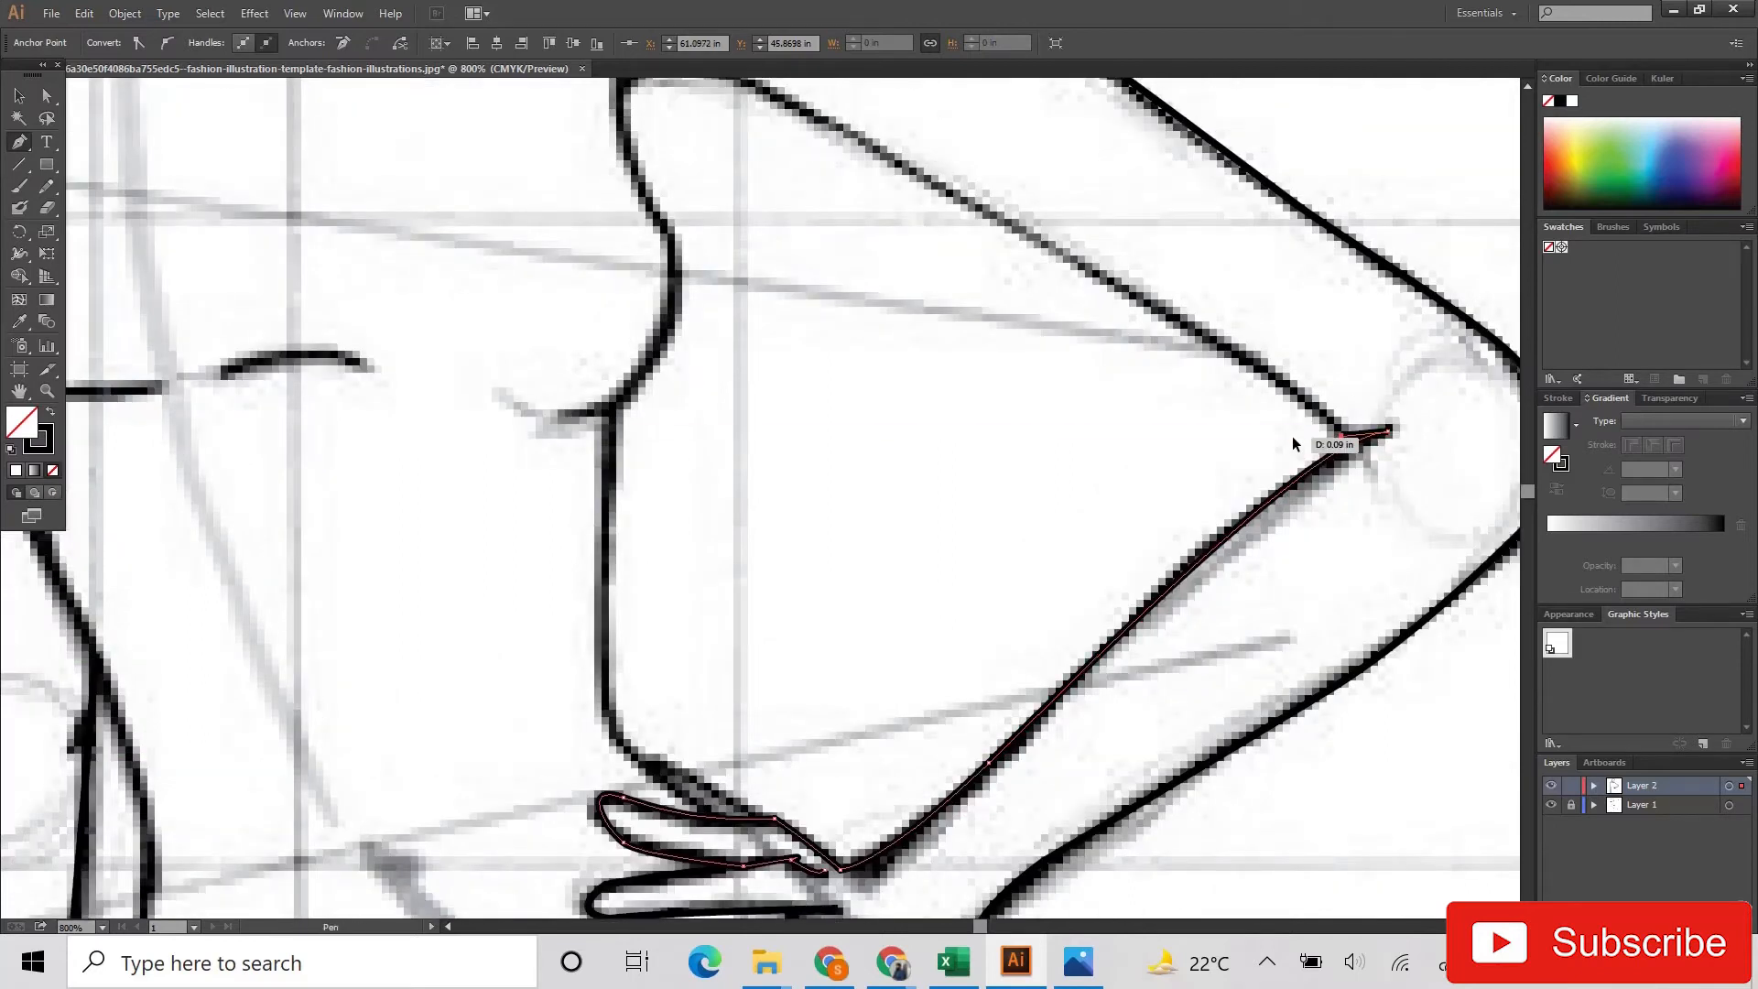
scroll(1007, 330, "up", 2)
left_click_drag(808, 226, 612, 278)
left_click(689, 263, "ctrl")
Step: Trace the bust contour on the bent-arm side from the armpit around under the breast
left_click(639, 136)
mouse_move(668, 341)
left_mouse_down()
mouse_move(753, 464)
mouse_move(706, 410)
left_mouse_up()
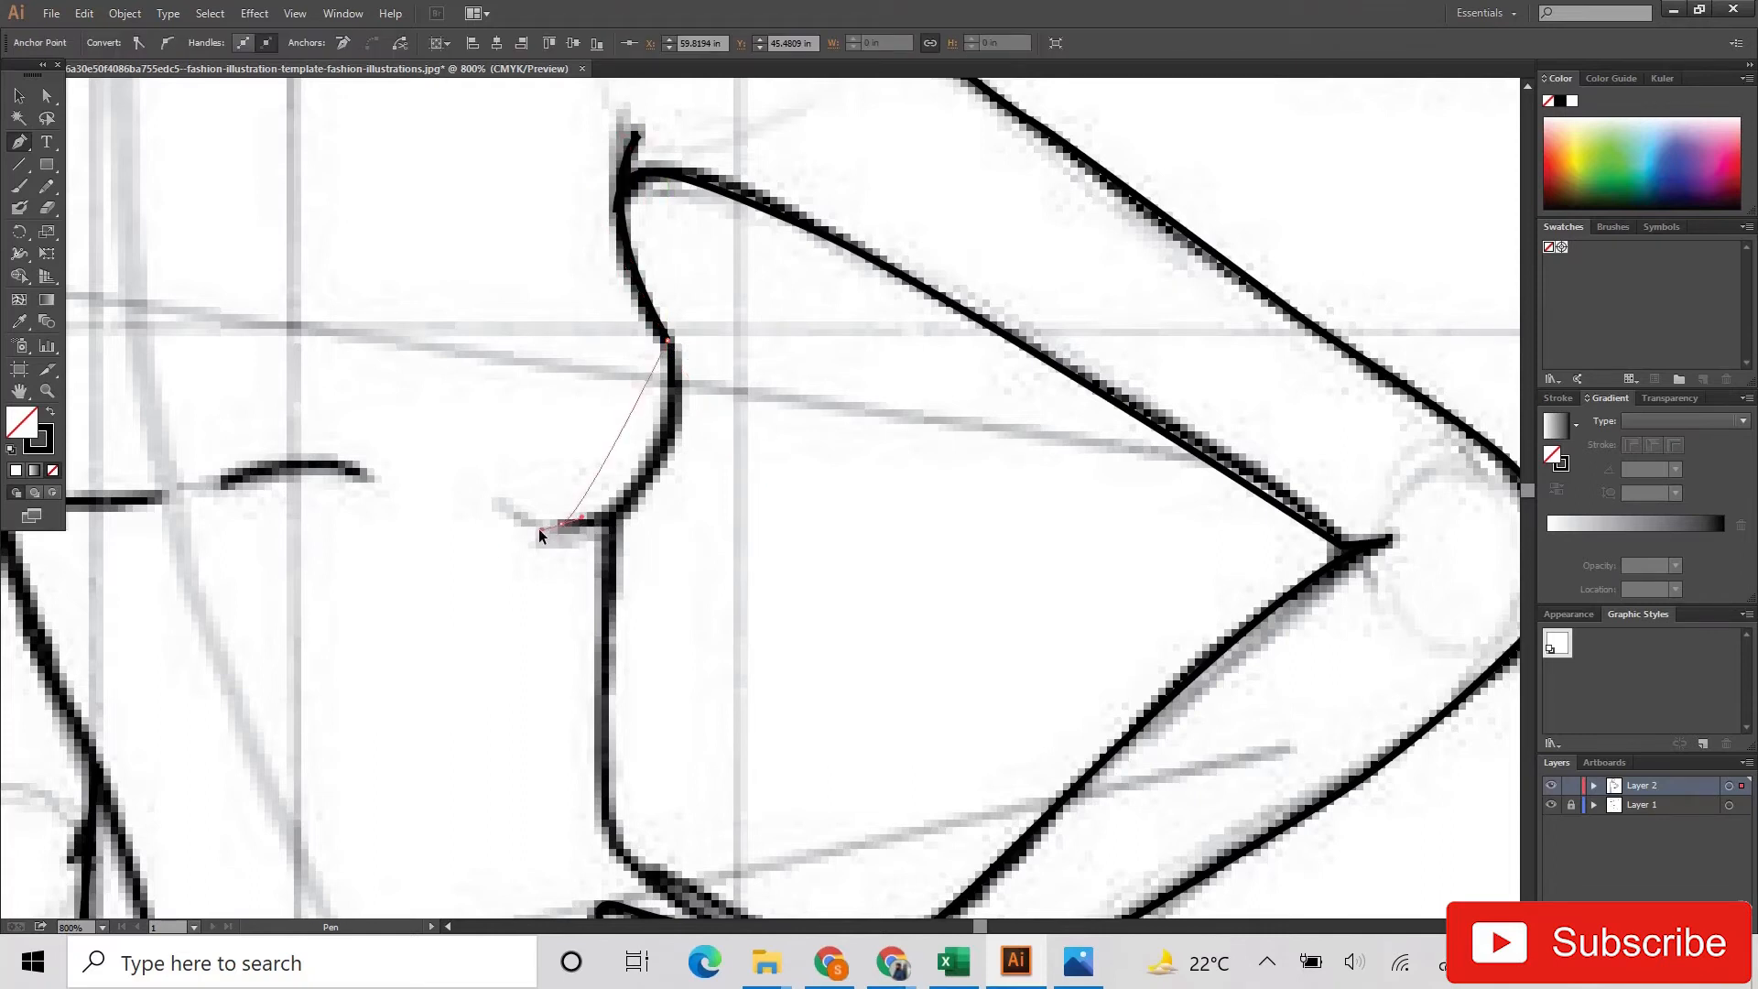
left_click_drag(429, 548, 403, 558)
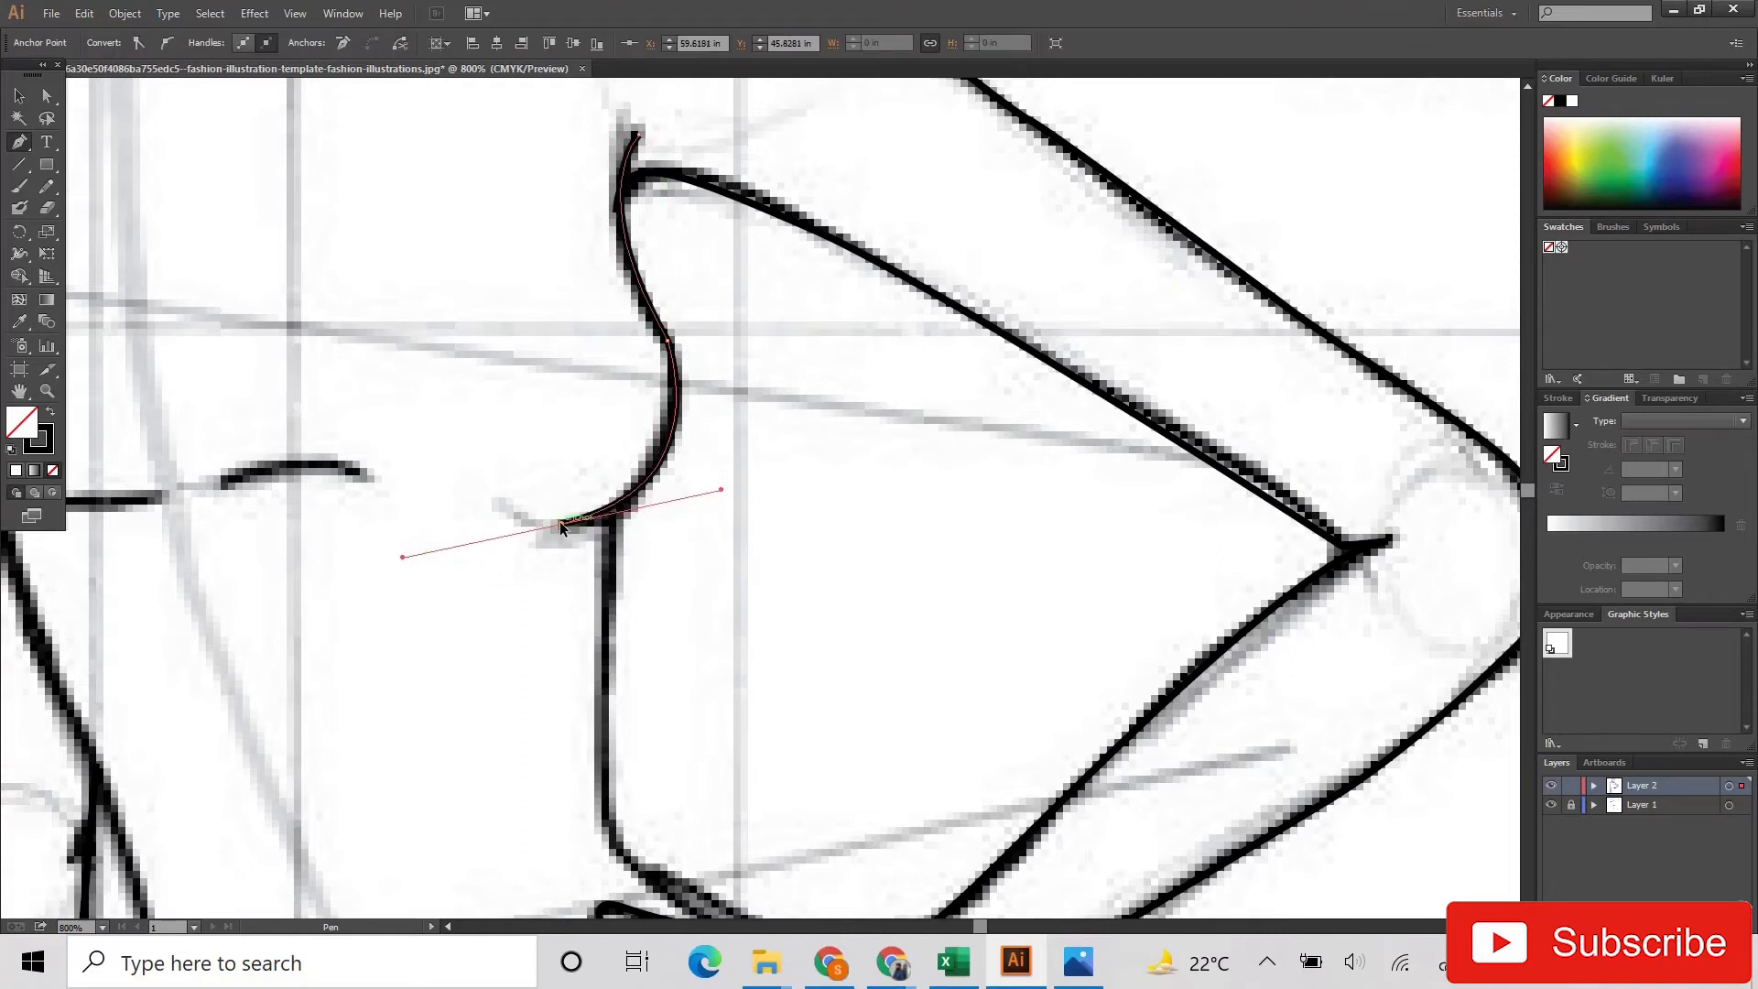
left_click(562, 524)
Step: Trace the short curved line at the centre of the bust
scroll(291, 467, "right", 1)
scroll(291, 467, "left", 10)
left_click(648, 476)
key("ctrl+z")
left_click(648, 476, "ctrl")
left_click(648, 476)
left_click_drag(506, 483, 428, 513)
left_click(500, 486, "ctrl")
Step: Trace the chest side and underbust curve on the straight-arm side from the armpit
scroll(445, 497, "up", 1)
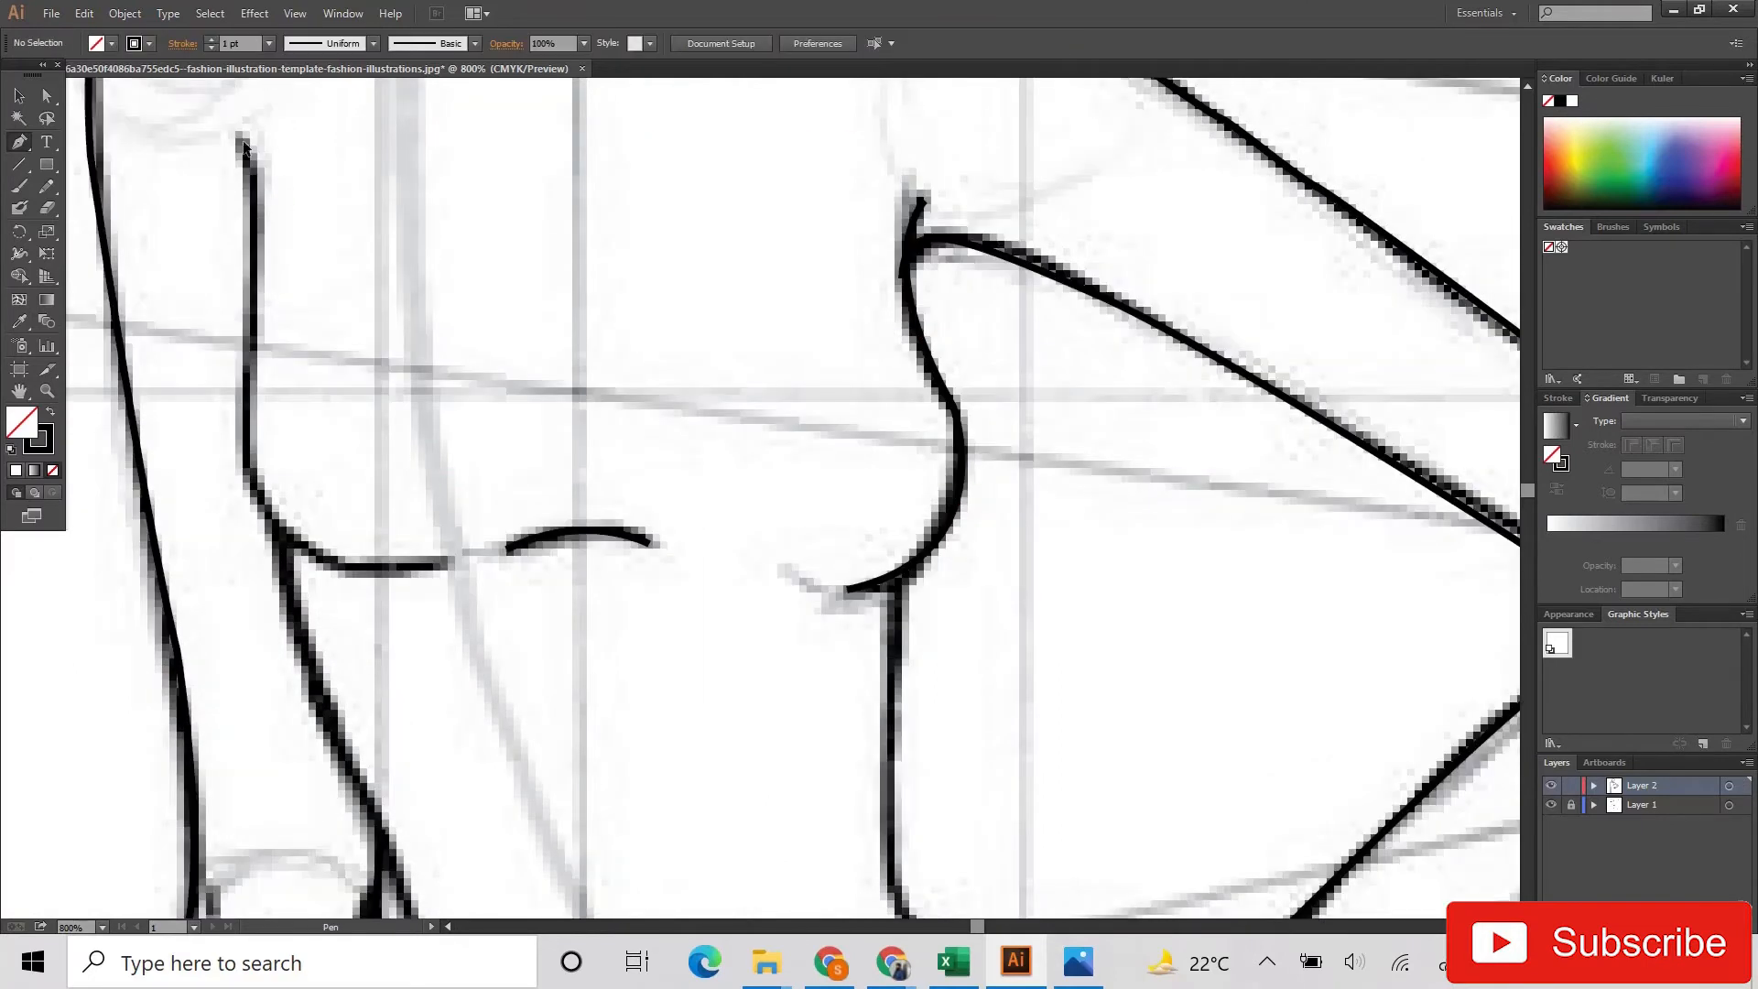
left_click(242, 142)
left_click_drag(244, 376, 231, 443)
left_click_drag(222, 547, 430, 581)
left_click_drag(326, 558, 470, 560)
Step: Trace the torso side next to the straight arm from under the bust past the waist to the hip
scroll(367, 542, "down", 7)
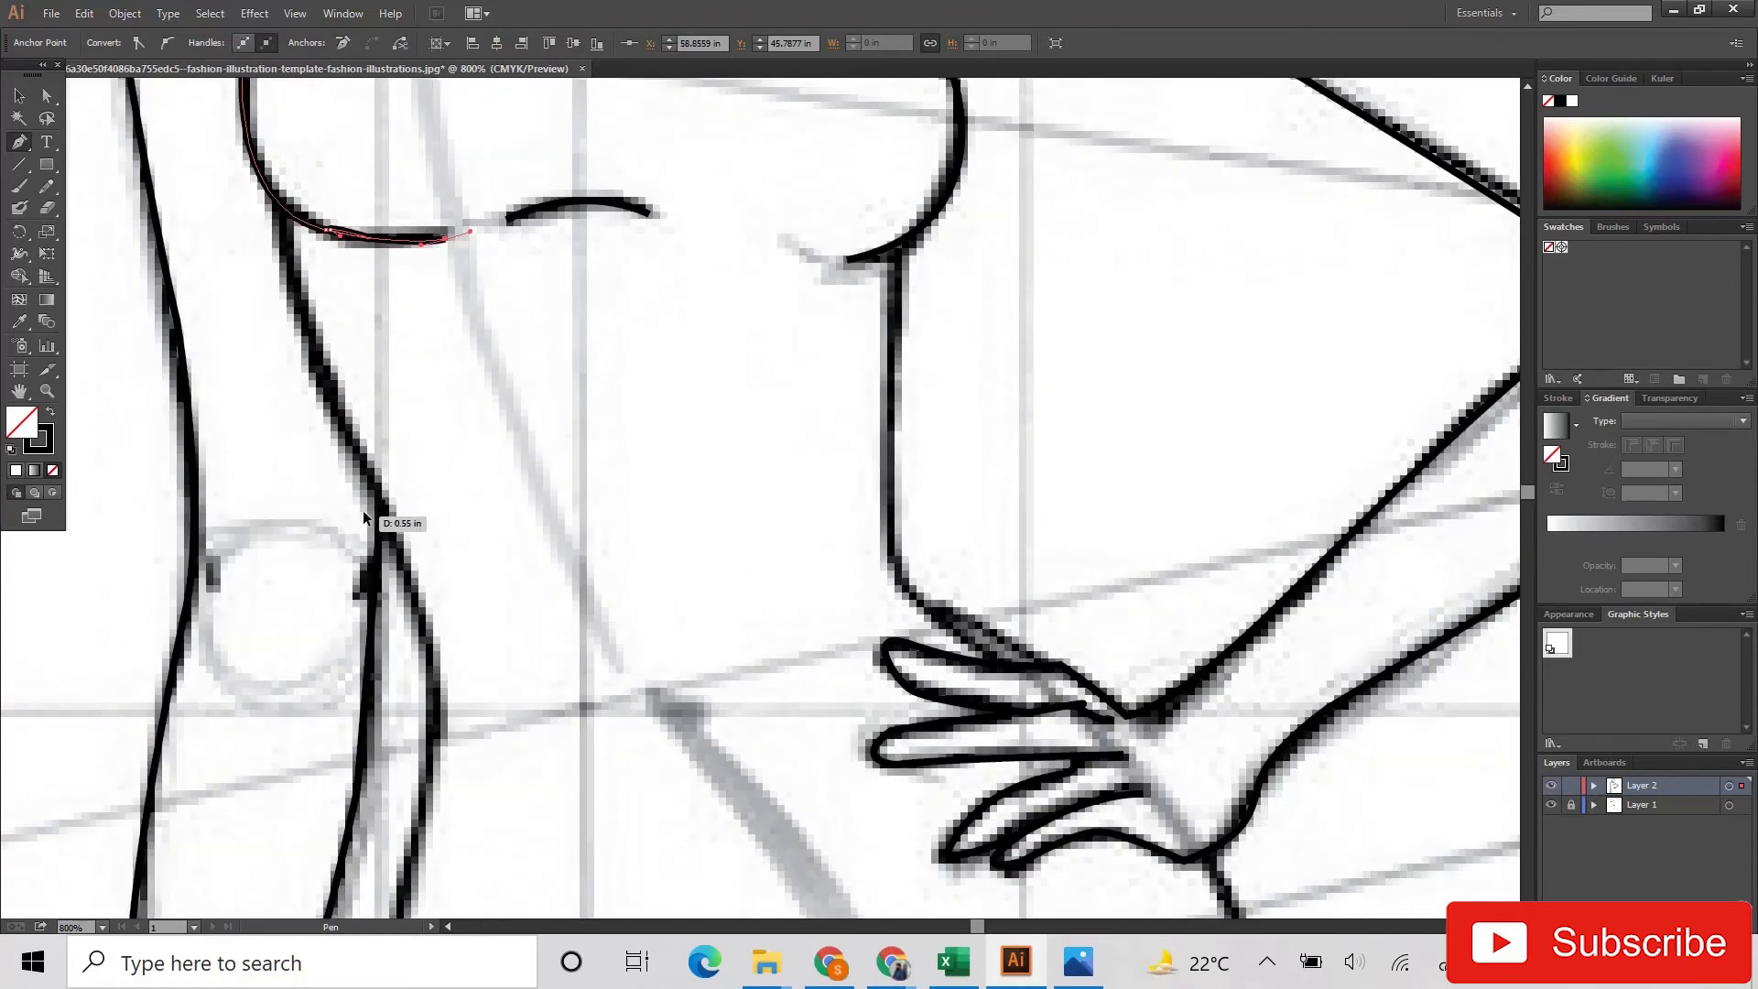
scroll(368, 529, "down", 1)
left_click(348, 366, "ctrl")
left_click(302, 273)
left_click_drag(422, 636, 434, 692)
scroll(431, 577, "down", 3)
left_click_drag(414, 578, 389, 674)
scroll(416, 604, "down", 1)
left_click_drag(385, 759, 389, 798)
left_click(385, 759)
Step: Trace the leg-opening curve on the straight-arm side from the hip towards the crotch
scroll(402, 746, "down", 2)
left_click_drag(623, 743, 624, 743)
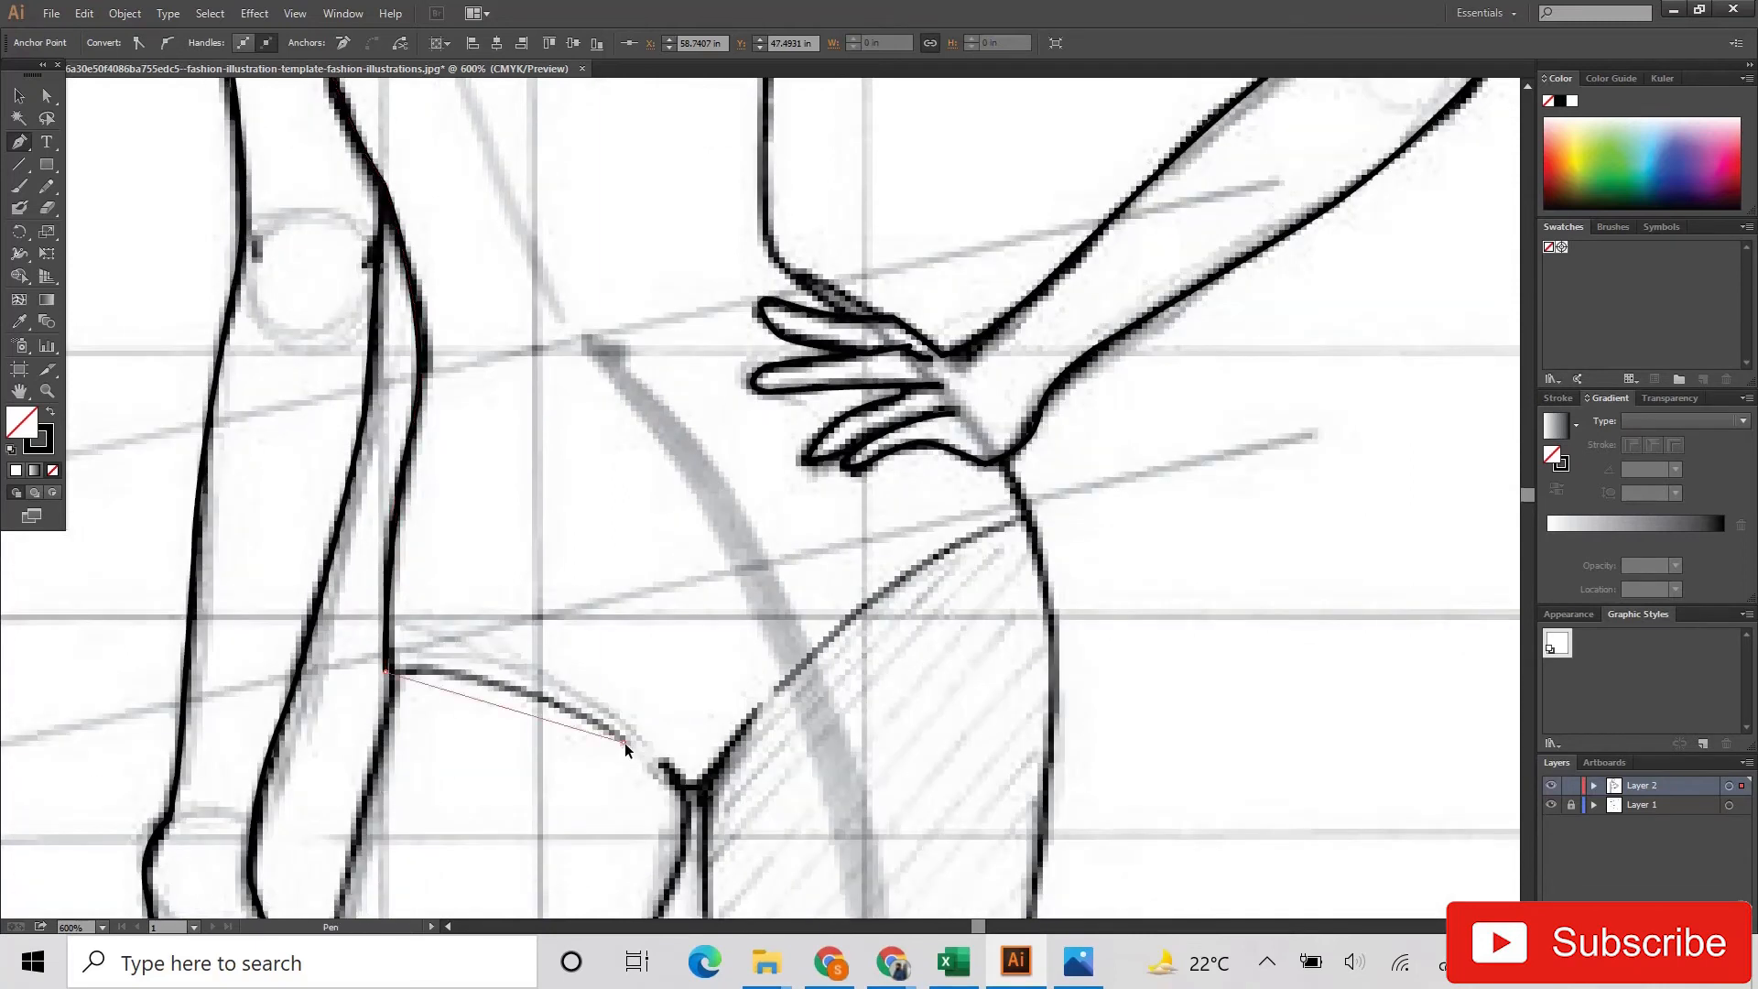
left_click_drag(683, 813, 699, 779)
left_click(651, 722, "ctrl")
Step: Trace the crotch and the leg-opening curve of the support leg up to the hip
left_click(665, 765)
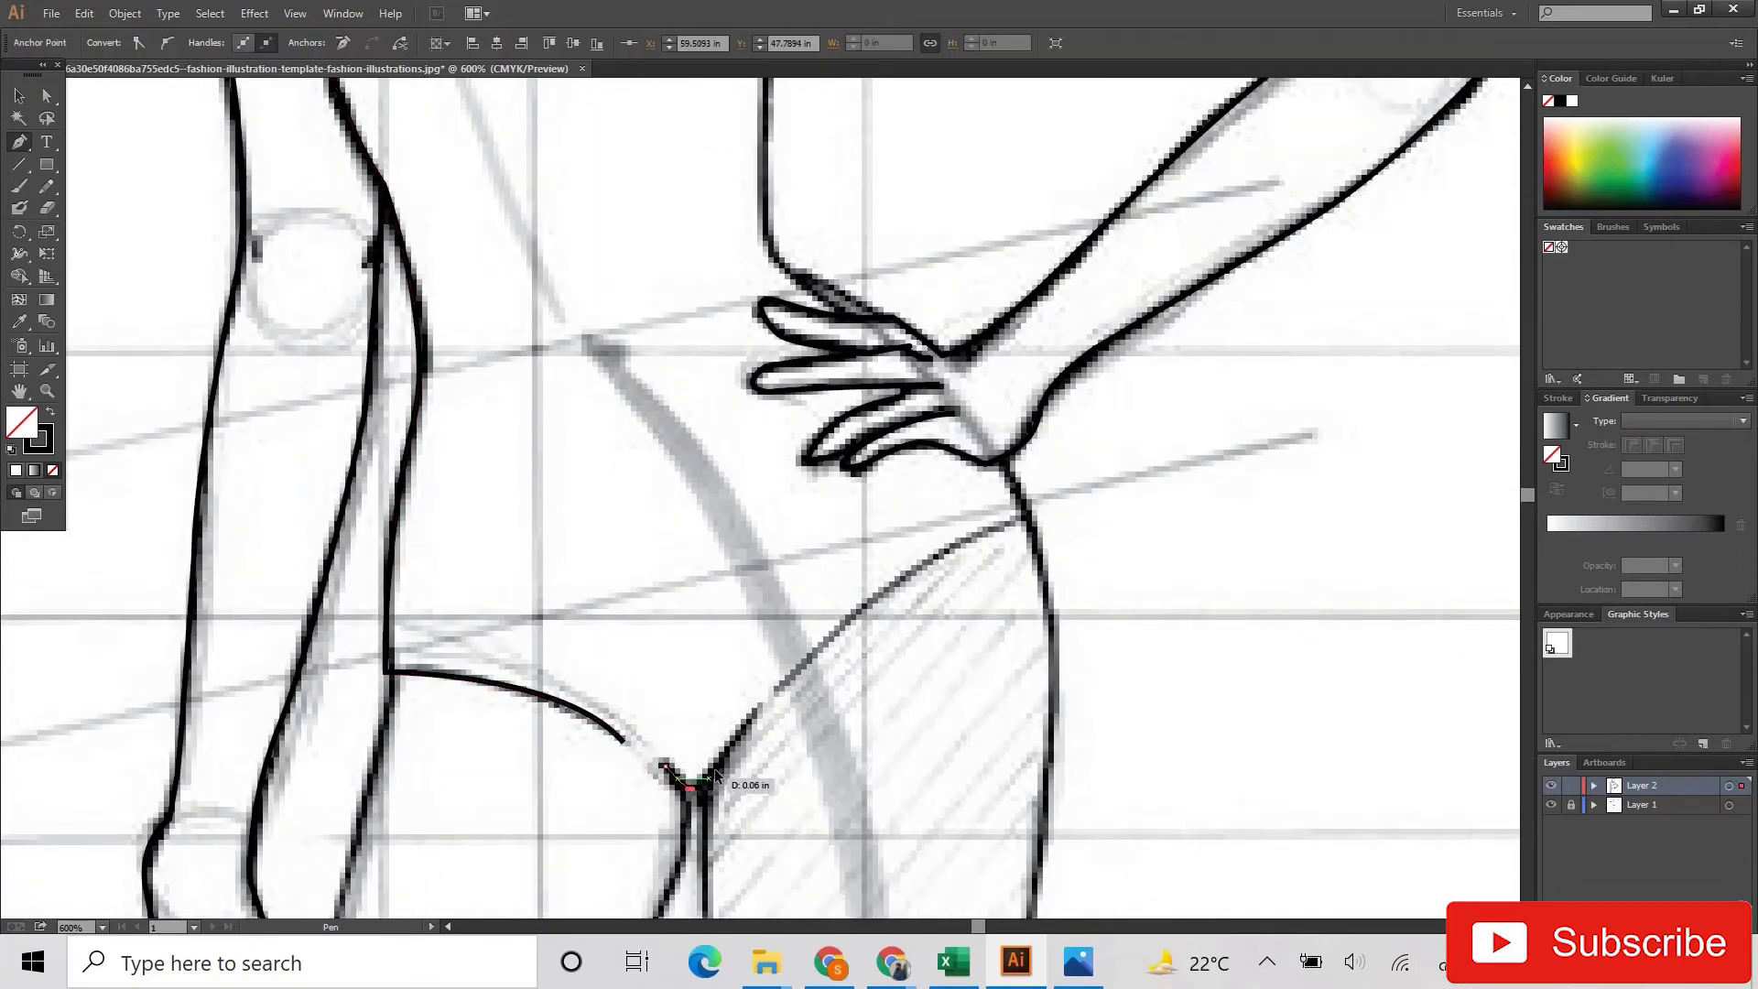
left_click(780, 682, "ctrl")
left_click(774, 687)
left_click_drag(1019, 517, 1078, 514)
left_click(1008, 464)
key("ctrl+z")
left_click(1019, 512)
scroll(1027, 515, "up", 5)
key("ctrl+z")
left_click(1029, 513)
key("ctrl+z")
Step: Finish the support leg's opening curve at the hip and extend the outline up to the wrist
left_click(979, 527)
left_click(1030, 517)
left_click(888, 212)
scroll(905, 317, "down", 6)
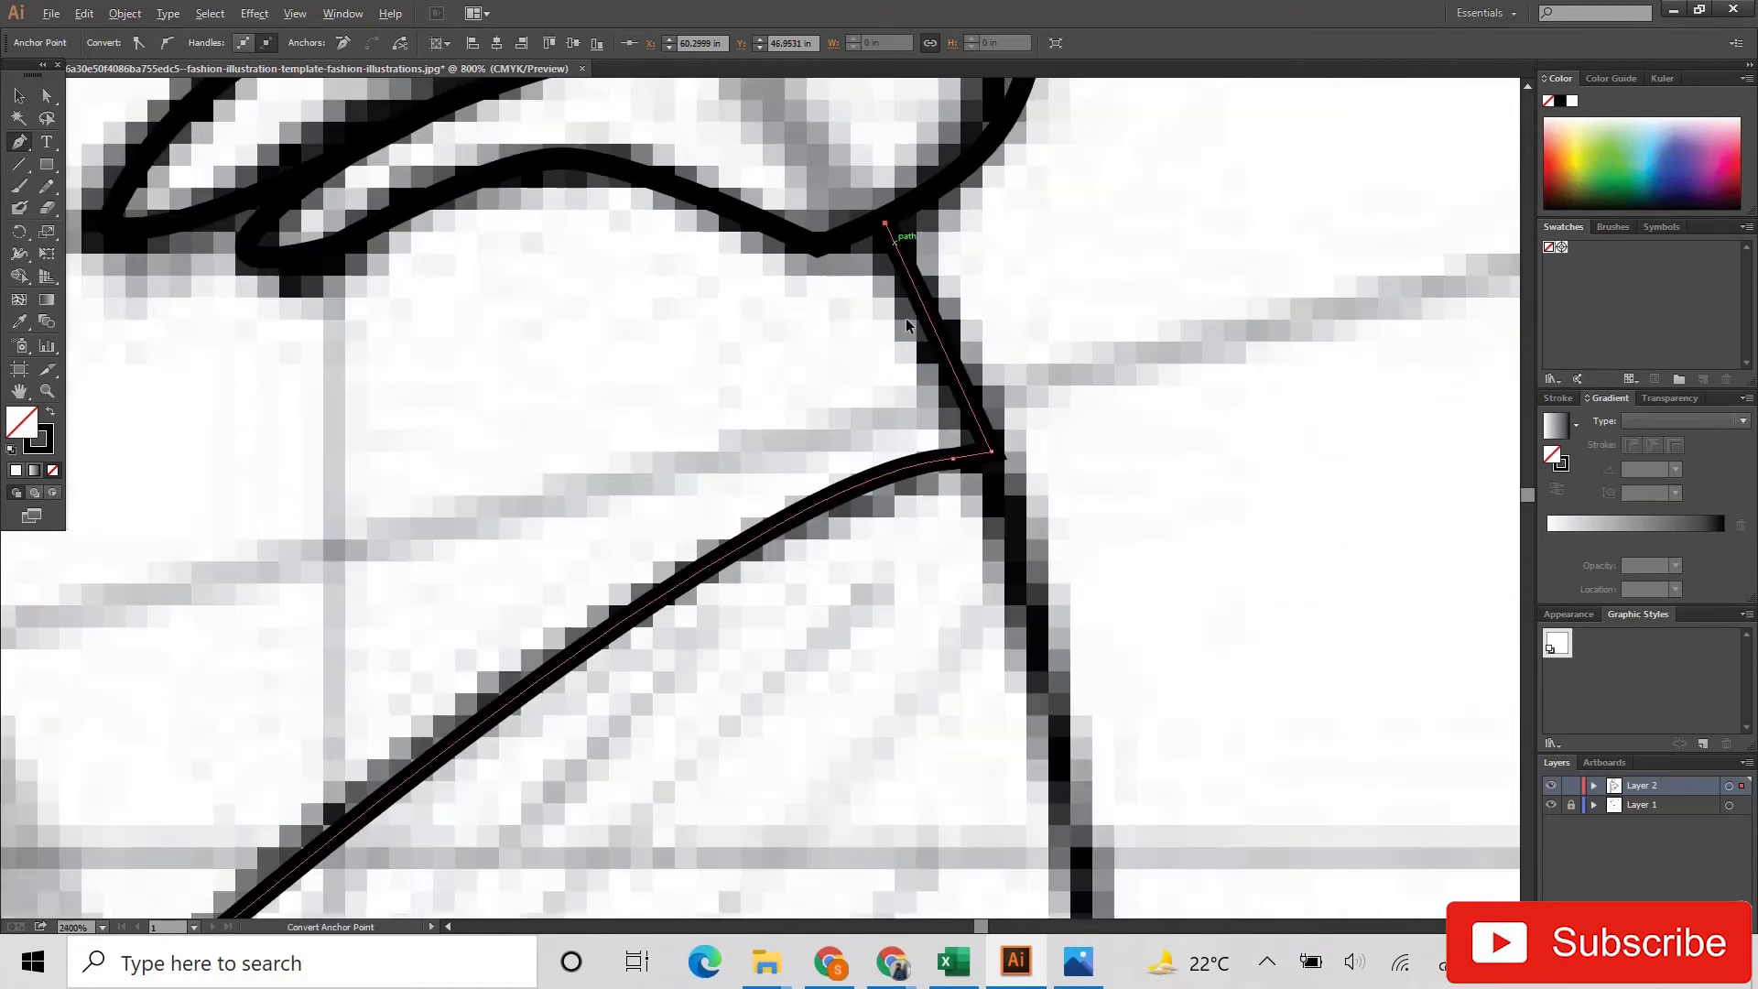
left_click(807, 263, "ctrl")
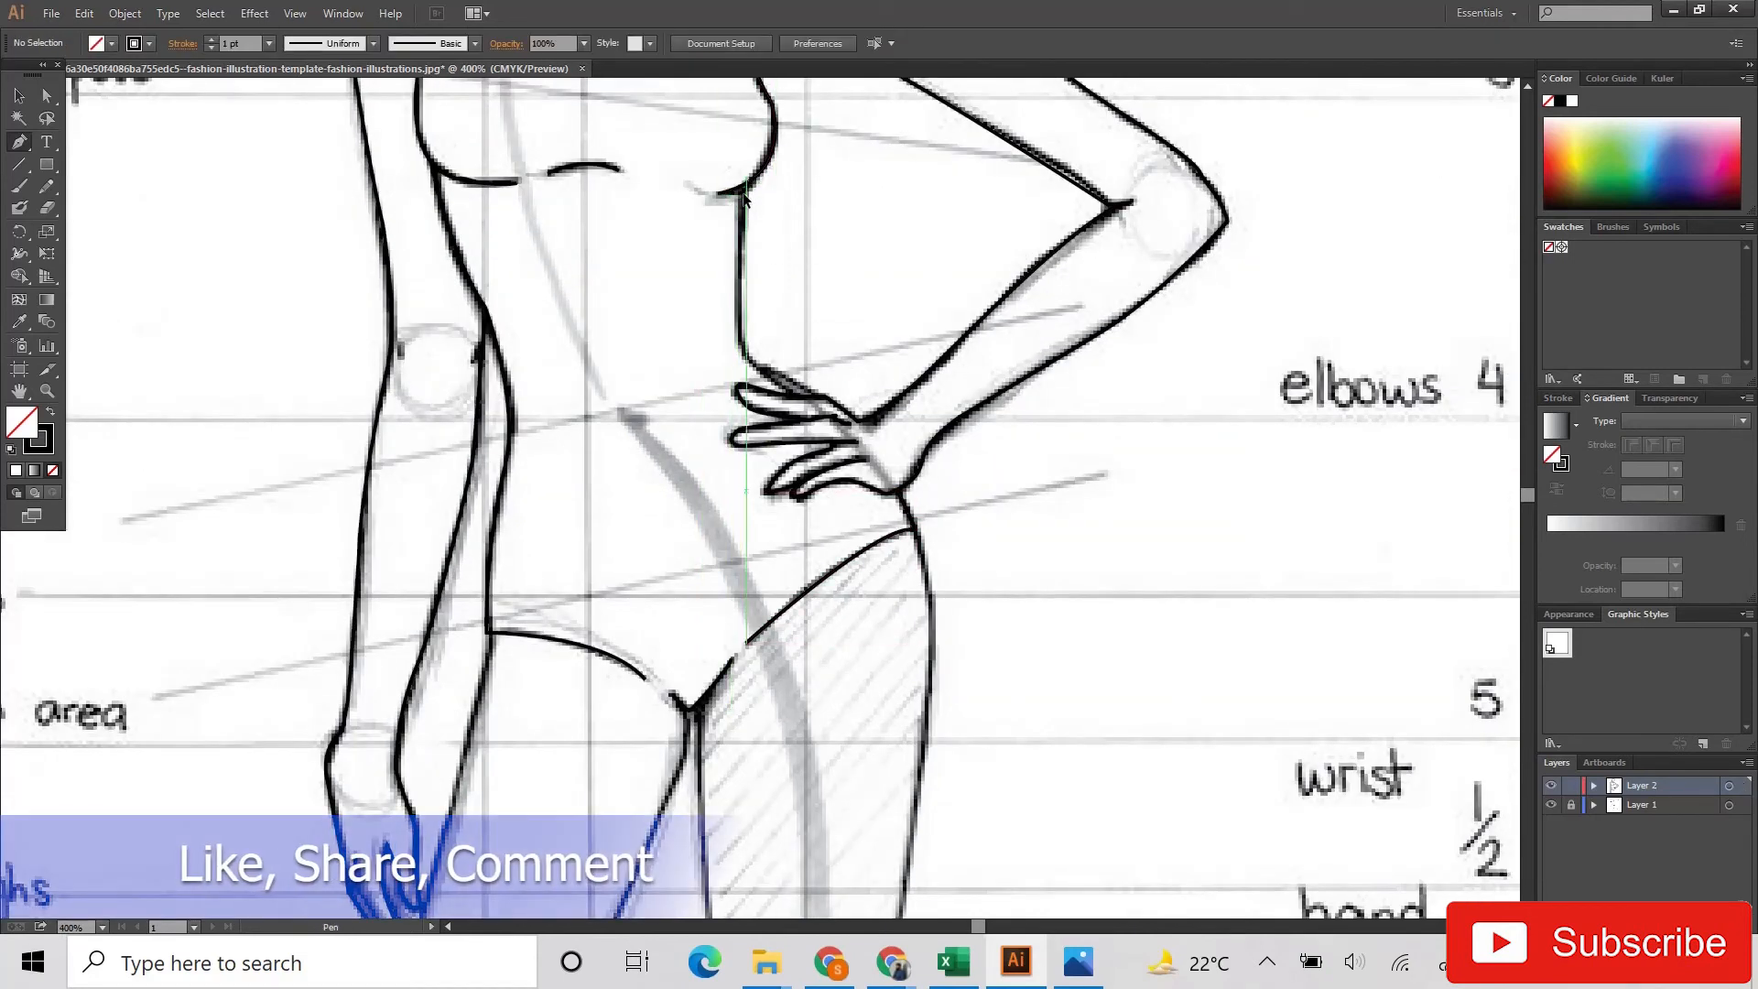
Step: Trace the torso side next to the bent arm from under the bust down to the waist and the hand
left_click(745, 190)
left_click(738, 332)
left_click_drag(868, 464, 899, 467)
key("ctrl+z")
scroll(778, 399, "up", 3)
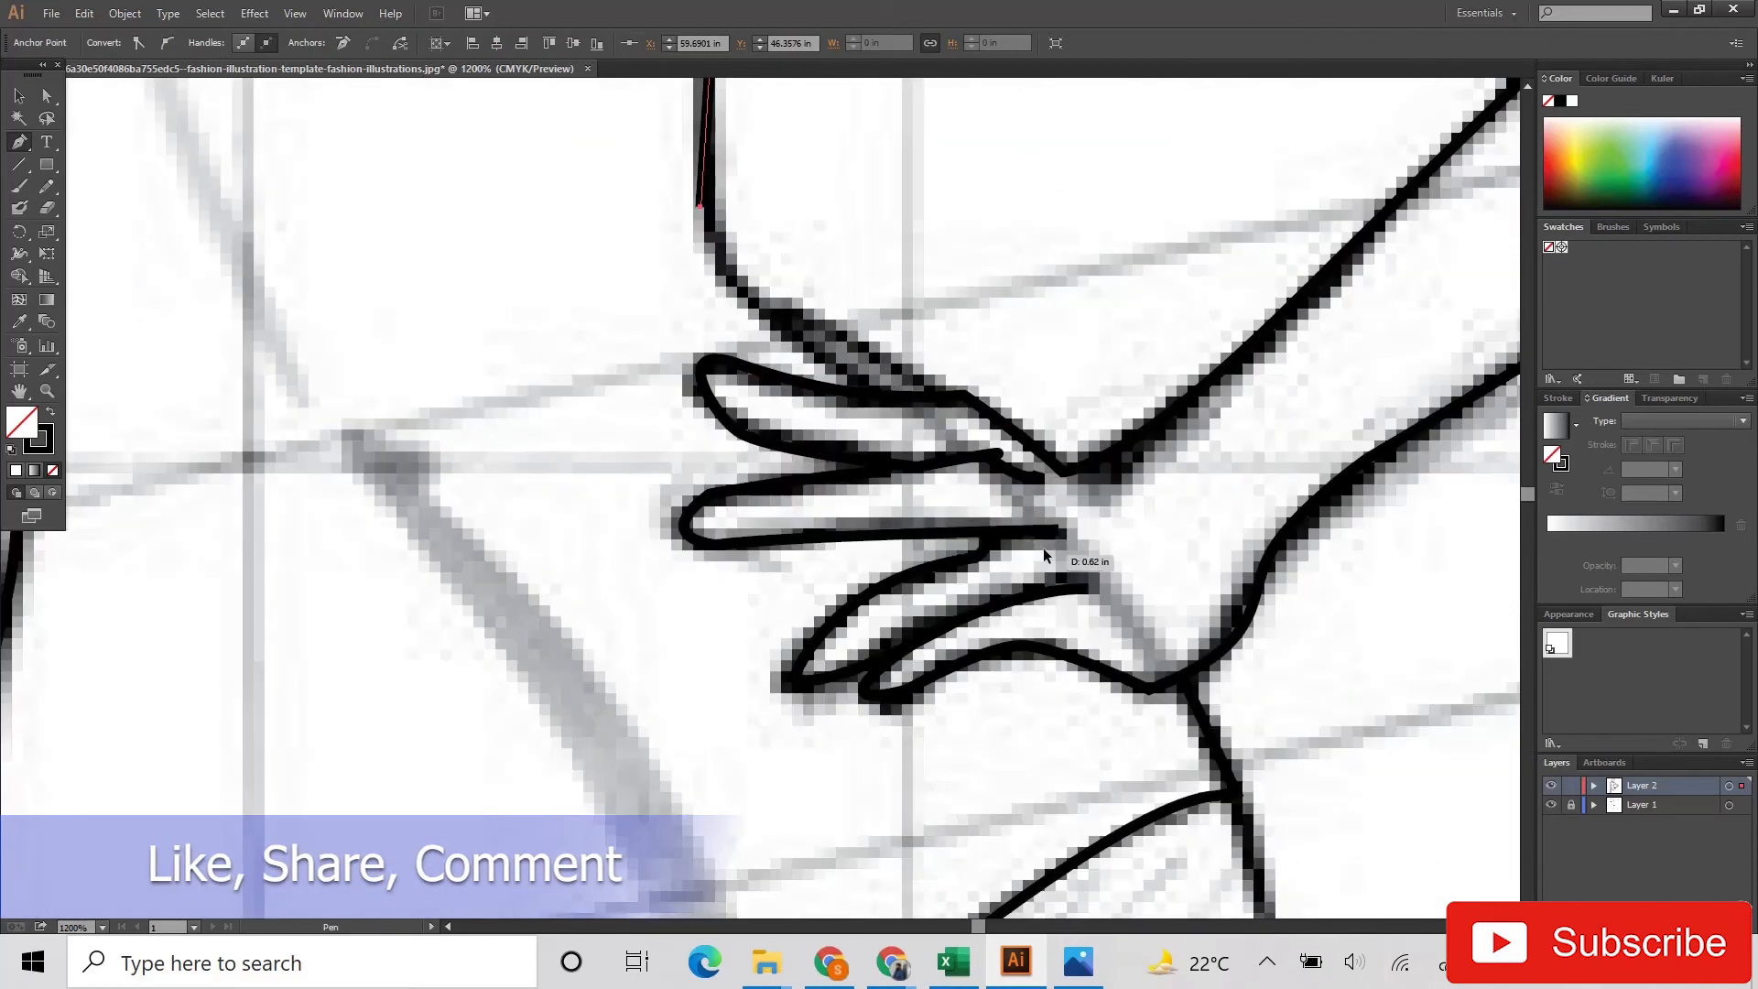
left_click_drag(871, 378, 985, 411)
left_click(870, 379)
left_click_drag(1181, 678, 1265, 822)
left_click(1108, 343, "alt")
key("Return")
left_click(1106, 382, "ctrl")
Step: Trace the outer thigh of the leg on the straight-arm side from the leg opening down to the knee
scroll(1105, 384, "down", 4)
scroll(1090, 401, "down", 5)
scroll(1053, 411, "right", 2)
scroll(653, 272, "down", 2)
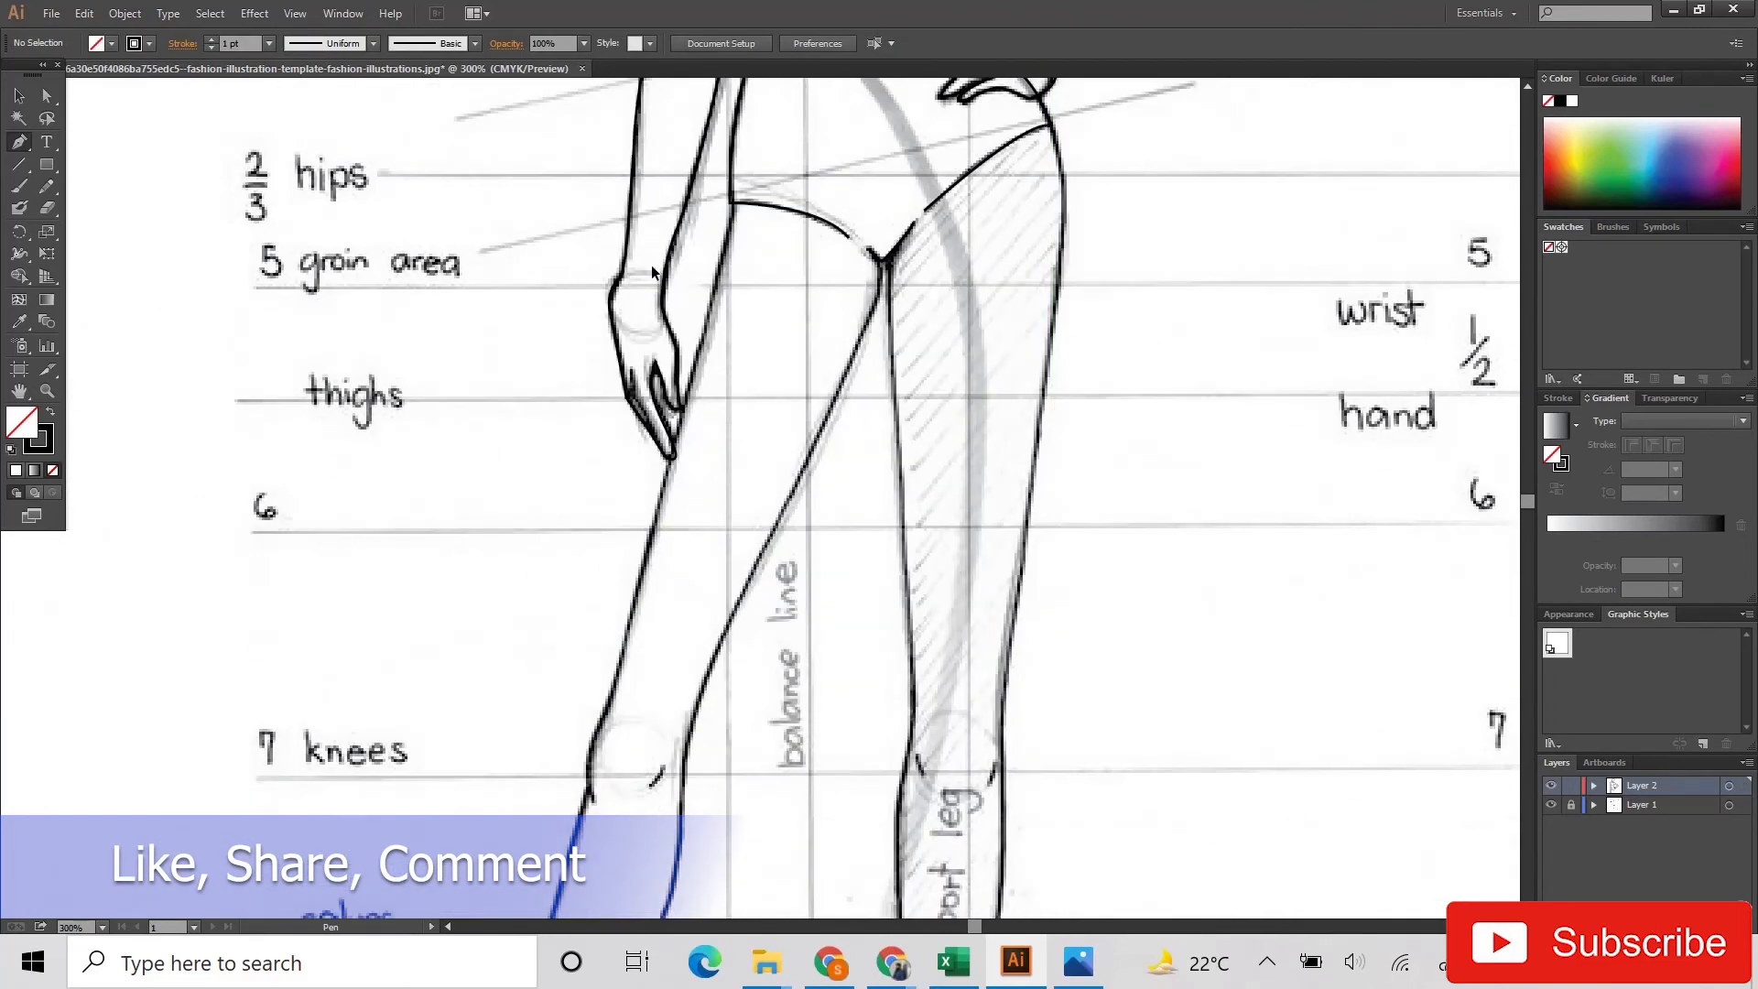
left_click(732, 204)
scroll(673, 430, "down", 3)
left_click_drag(637, 531, 635, 552)
left_click_drag(609, 638, 596, 652)
left_click_drag(591, 728, 598, 767)
left_click(606, 768, "ctrl")
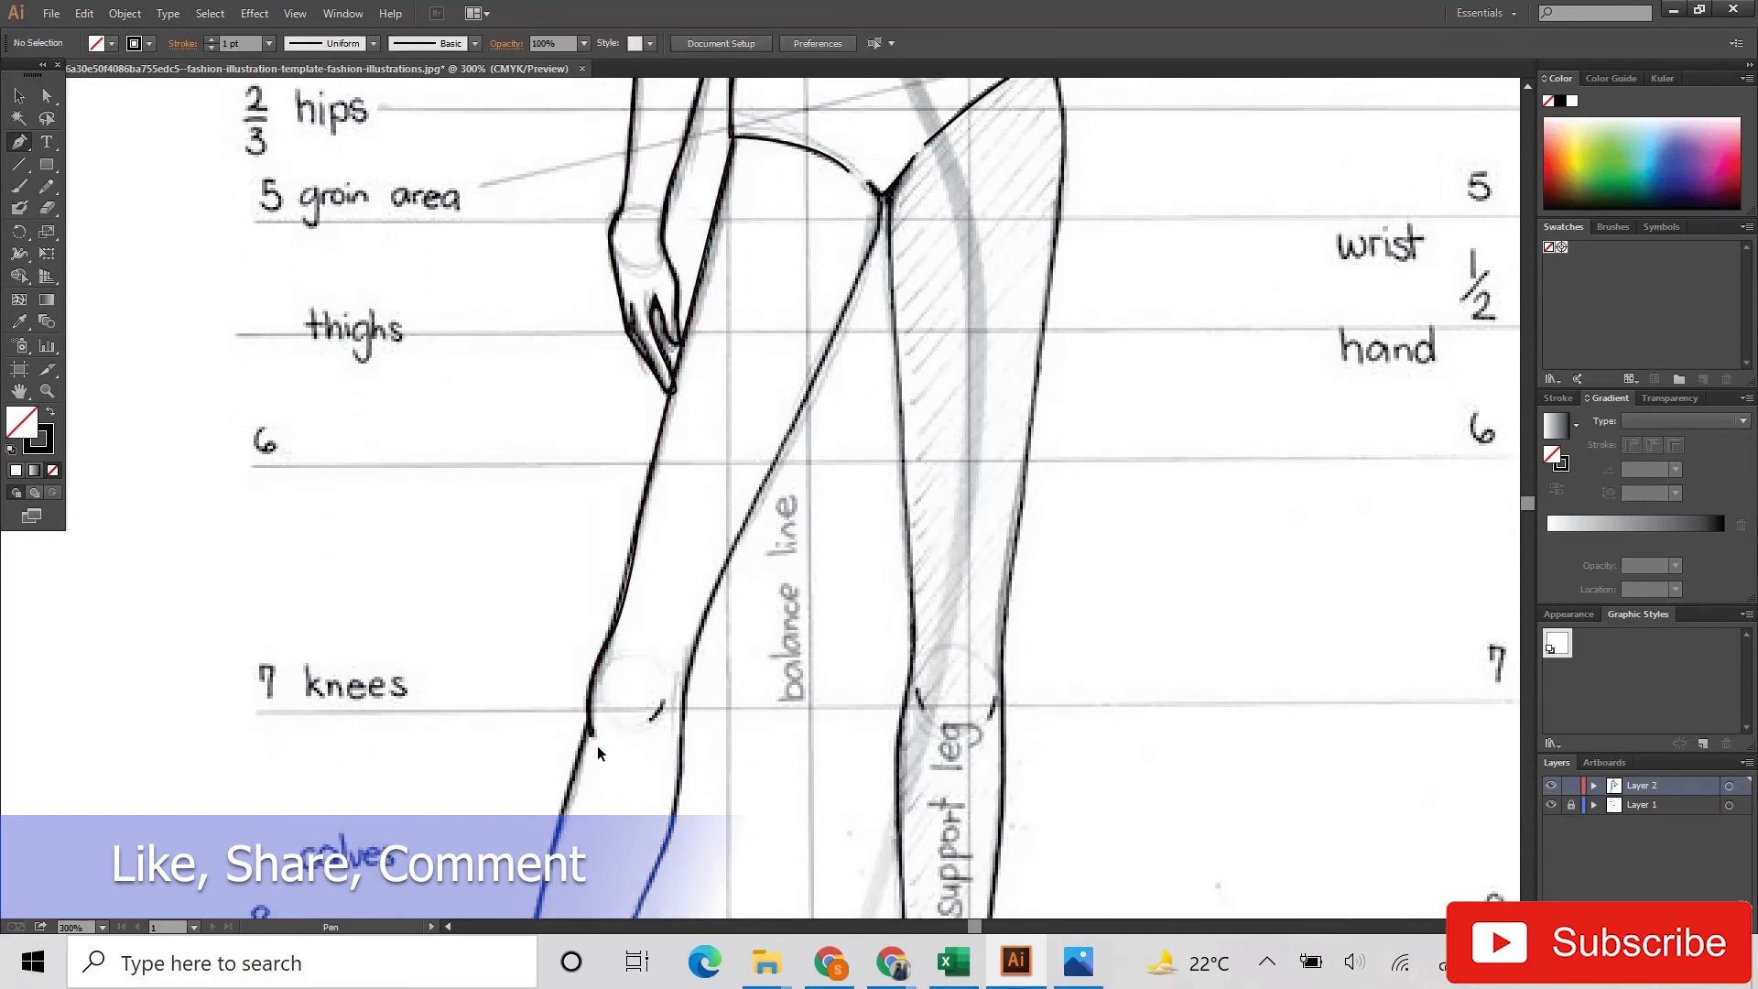
Step: Trace the outer calf, ankle and instep of the straight-arm side leg from the knee down to the toes
scroll(586, 730, "up", 2)
left_click(593, 615)
scroll(547, 698, "down", 8)
left_click_drag(456, 591, 356, 701)
scroll(436, 693, "down", 3)
left_click(399, 629)
scroll(388, 673, "down", 1)
scroll(338, 723, "down", 2)
scroll(288, 769, "down", 1)
left_click_drag(295, 770, 219, 787)
scroll(219, 786, "down", 1)
left_click(224, 687)
Step: Trace the sole of the straight-arm side foot and its heel curve up to the back of the ankle
left_click_drag(360, 682, 400, 624)
key("ctrl+z")
key("ctrl+z")
left_click_drag(364, 688, 410, 511)
left_click(467, 462)
scroll(468, 463, "up", 3)
left_click_drag(508, 486, 485, 394)
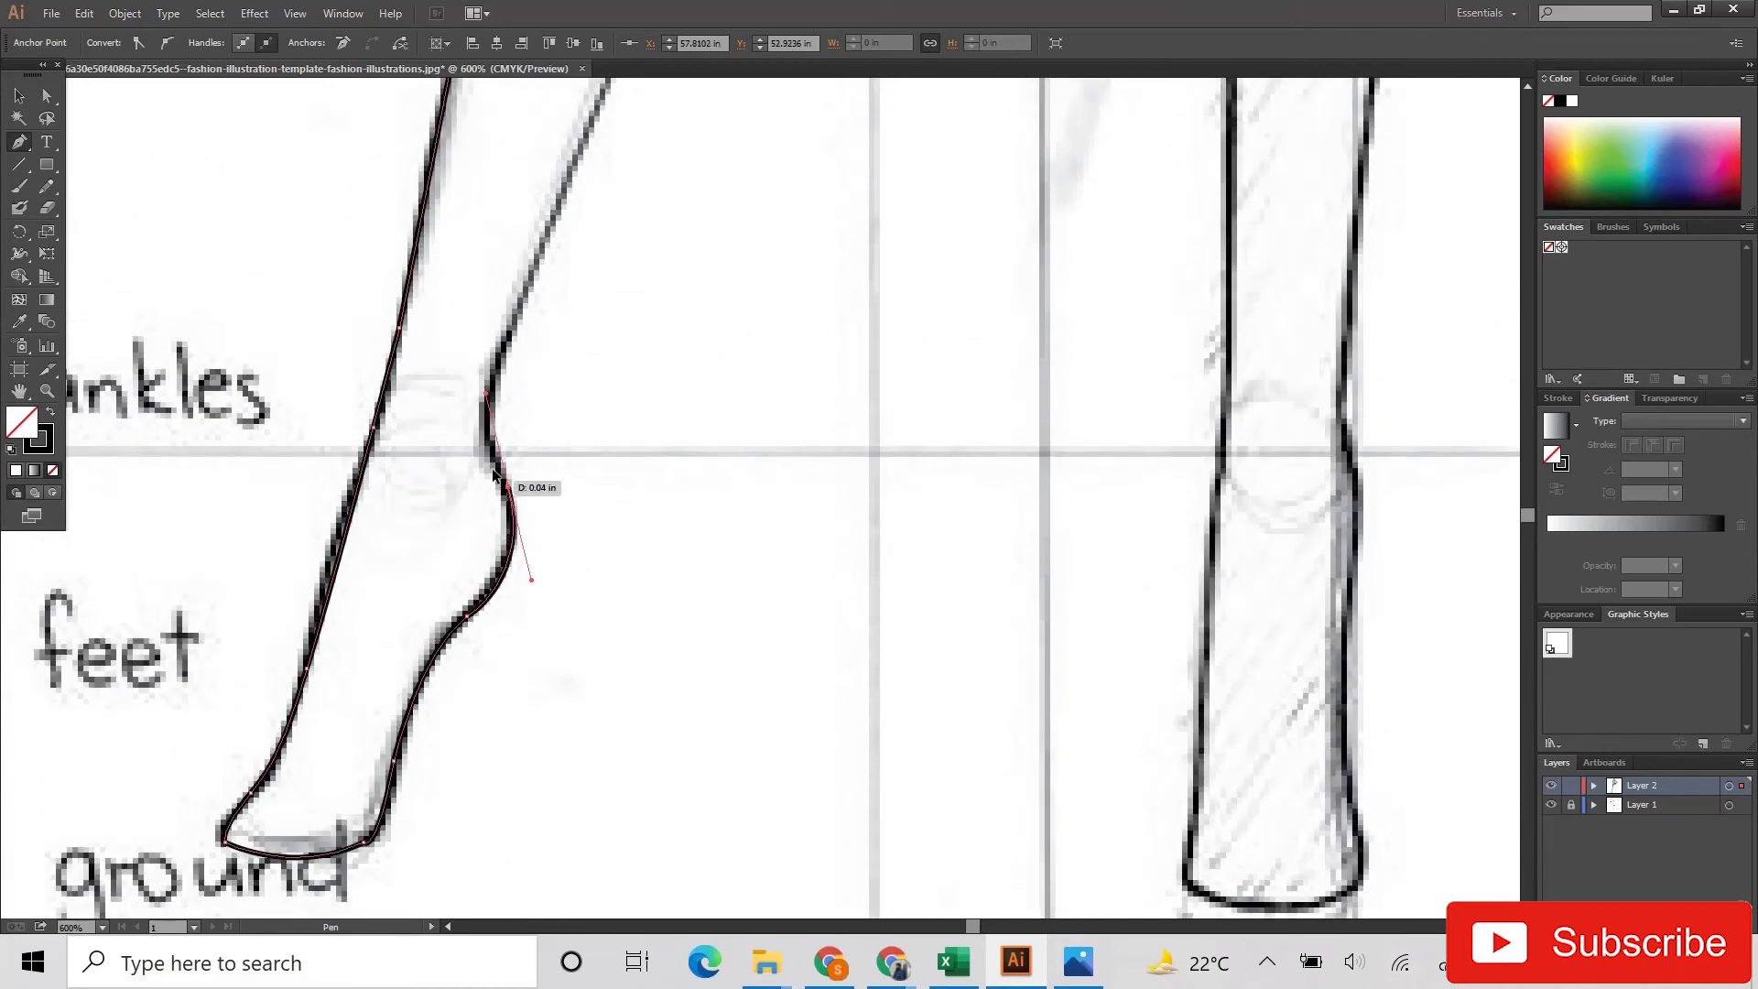
left_click(487, 405)
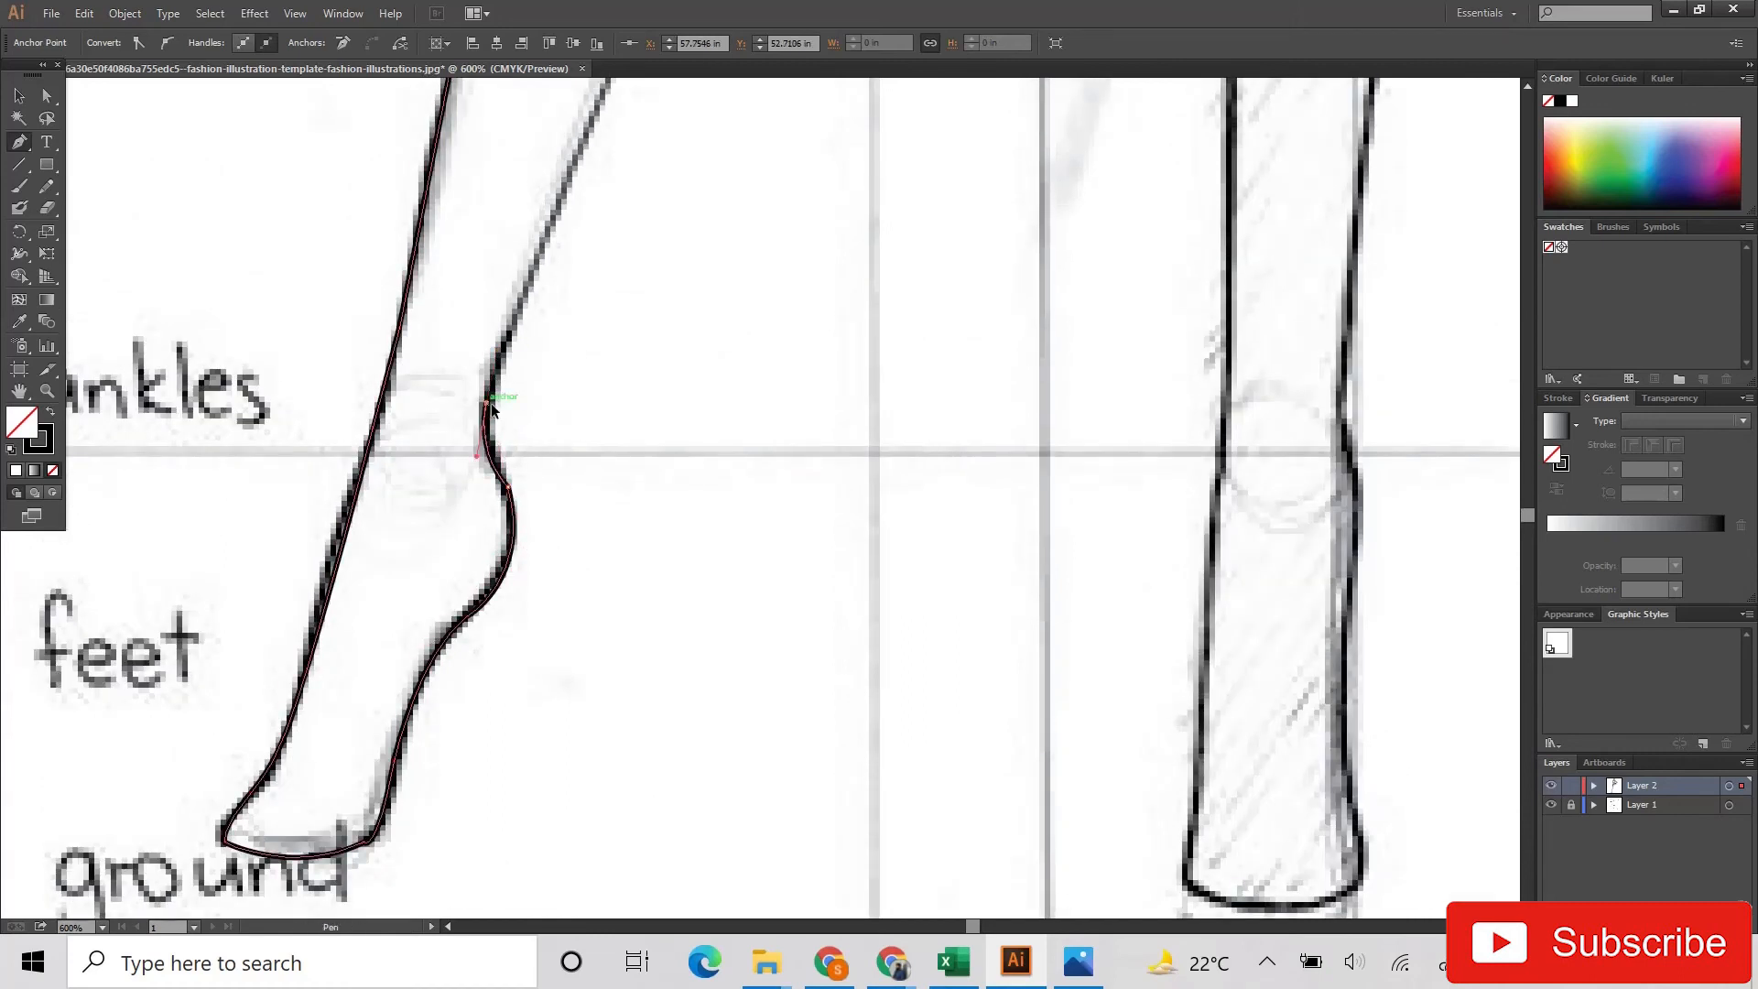
Step: Trace the inner calf of the straight-arm side leg from the ankle up towards the knee
scroll(487, 410, "up", 6)
left_click(636, 335)
scroll(636, 335, "up", 5)
left_click(755, 338)
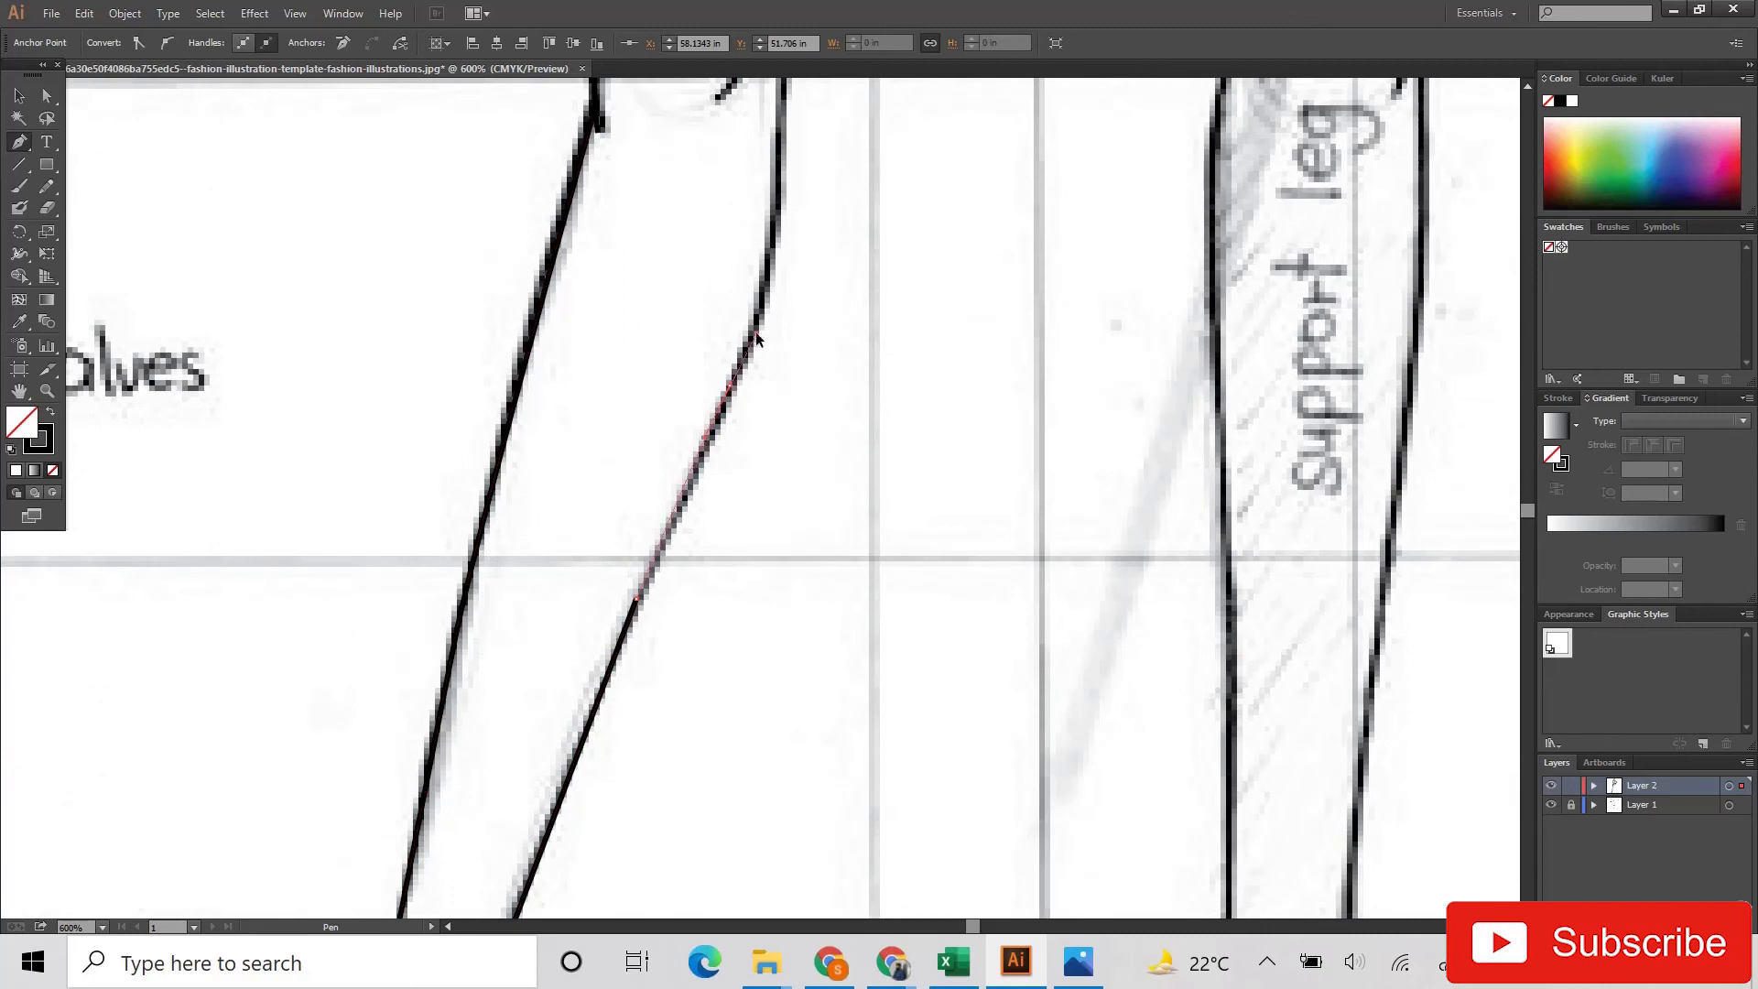
scroll(758, 325, "up", 3)
mouse_move(778, 295)
left_mouse_down()
mouse_move(778, 209)
mouse_move(815, 245)
left_mouse_up()
Step: Trace the inner knee and thigh of the straight-arm side leg up to the crotch and end the path
scroll(778, 284, "up", 3)
scroll(838, 246, "up", 4)
left_click(921, 254)
scroll(921, 254, "up", 1)
scroll(921, 255, "up", 2)
left_click(1043, 225)
scroll(1059, 213, "up", 3)
left_click(1152, 260)
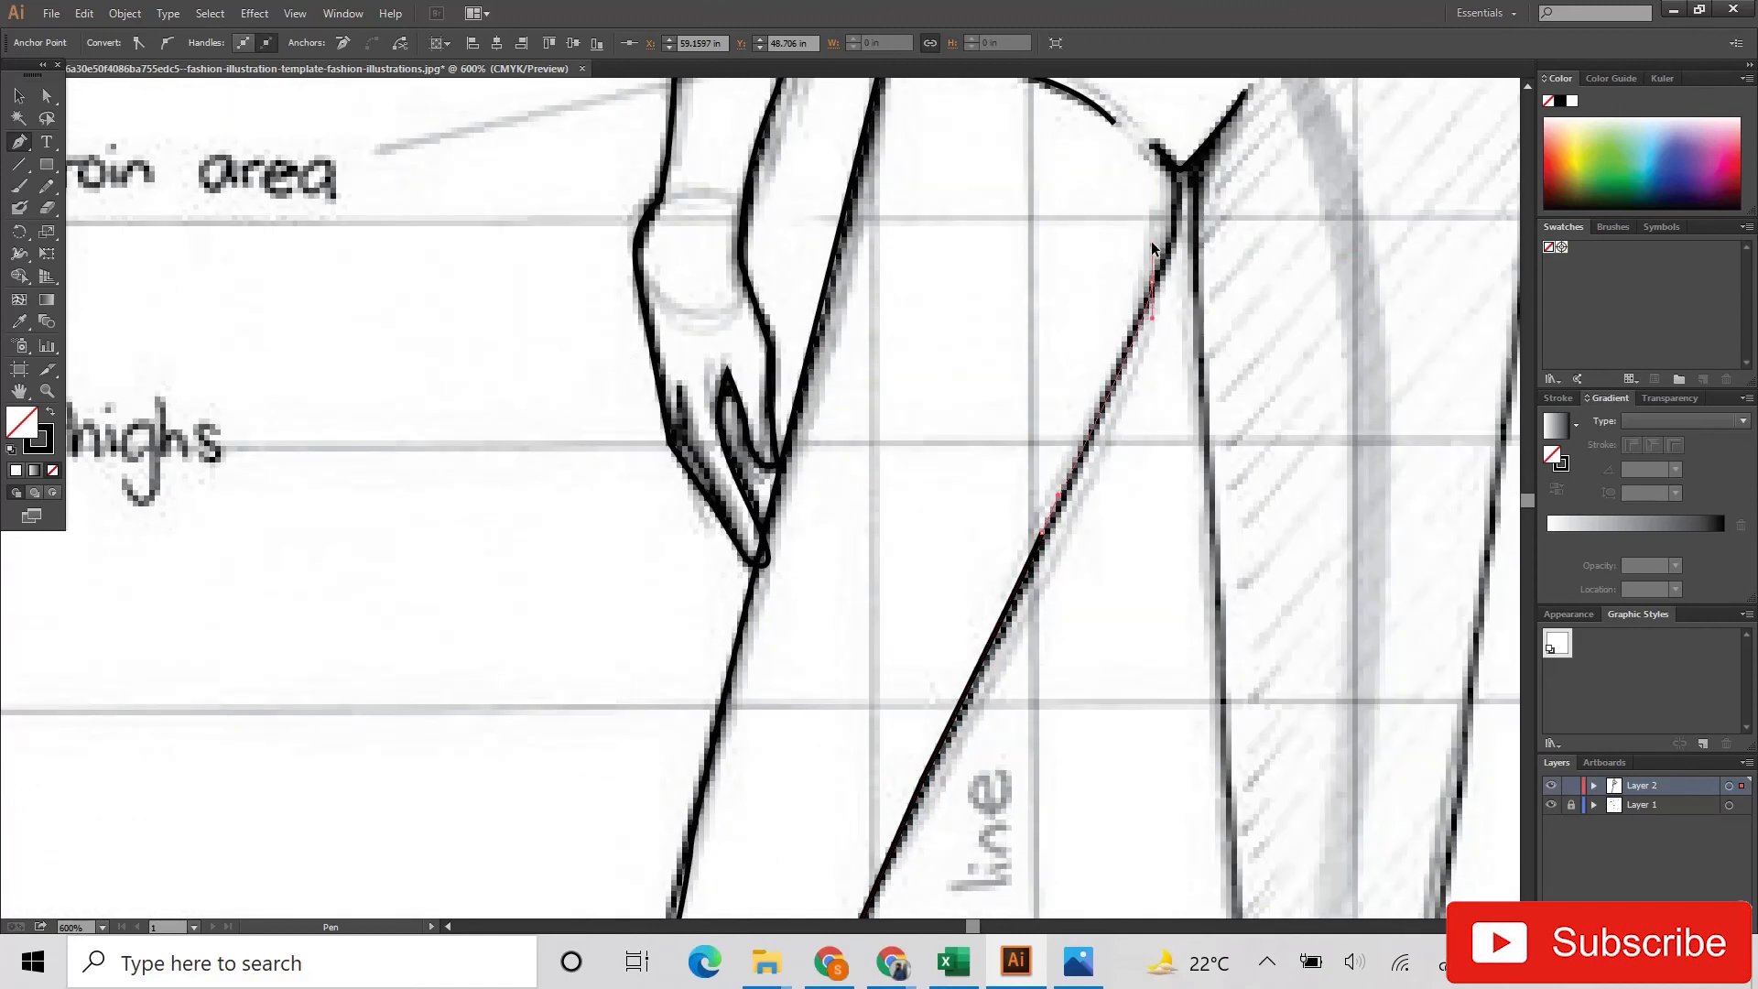
scroll(1176, 224, "up", 1)
left_click(1179, 215)
left_click(1119, 498, "ctrl")
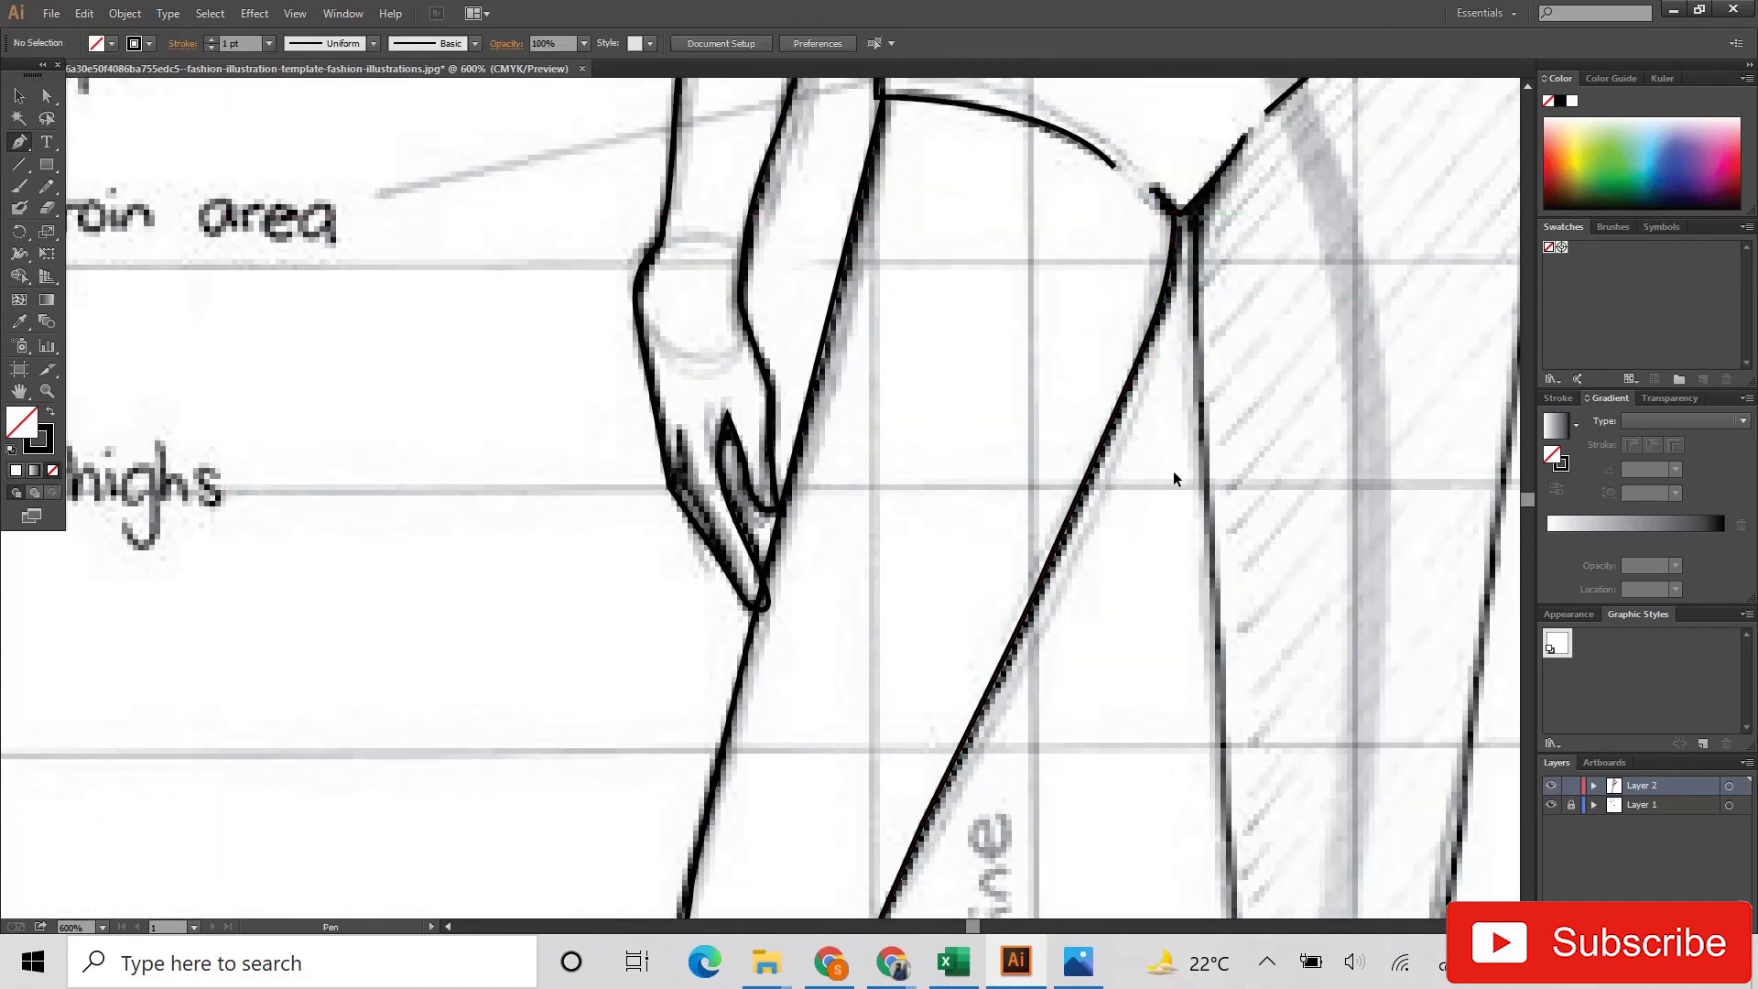
Step: Trace the support leg's inner thigh from the crotch down to the knee
left_click(1196, 207)
scroll(1197, 220, "down", 3)
left_click(1216, 541)
scroll(1217, 549, "down", 4)
left_click(1235, 617)
scroll(1235, 616, "down", 3)
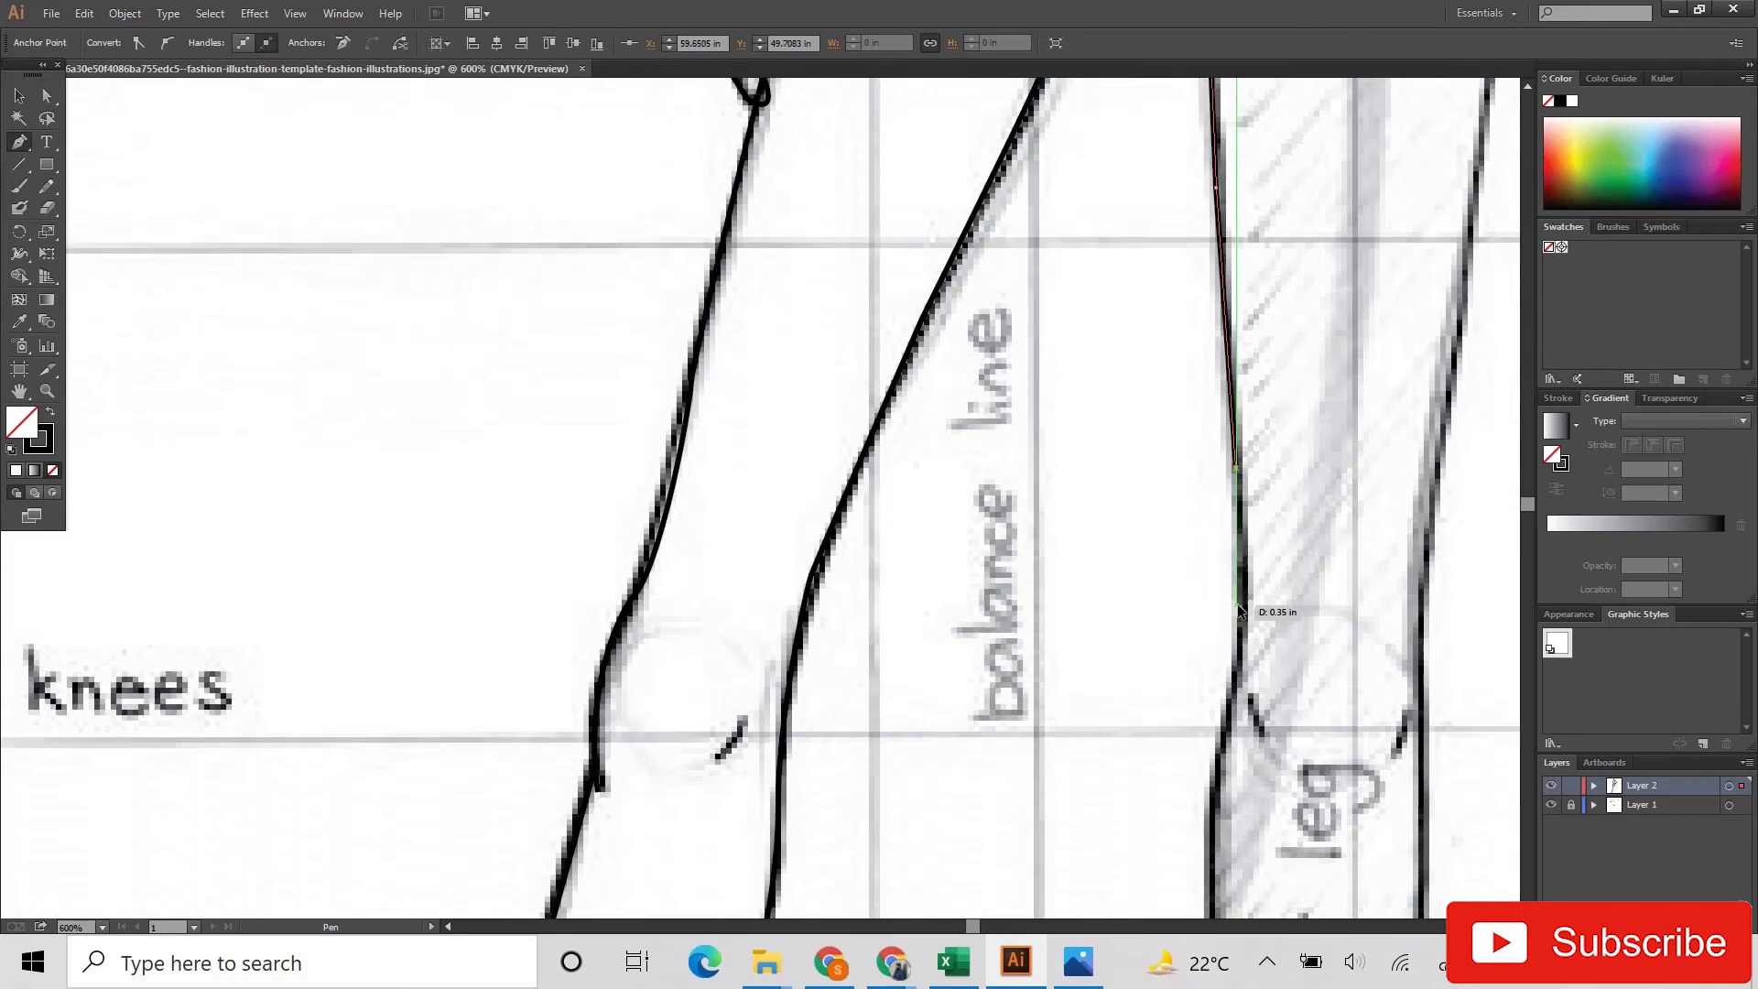
left_click(1235, 611)
Step: Trace the support leg's inner calf from the knee past the ankle to the foot
scroll(1232, 615, "down", 2)
scroll(1201, 718, "down", 2)
left_click(1208, 729)
scroll(1209, 727, "down", 2)
left_click(1229, 738)
scroll(1228, 735, "down", 3)
scroll(1227, 728, "down", 5)
left_click(1224, 678)
scroll(1222, 682, "down", 2)
left_click_drag(1216, 748, 1200, 805)
Step: Trace the sole of the support foot and its outer side up to the ankle
scroll(1206, 805, "down", 4)
scroll(1194, 796, "down", 3)
left_click_drag(1361, 779, 1337, 583)
left_click(1361, 778)
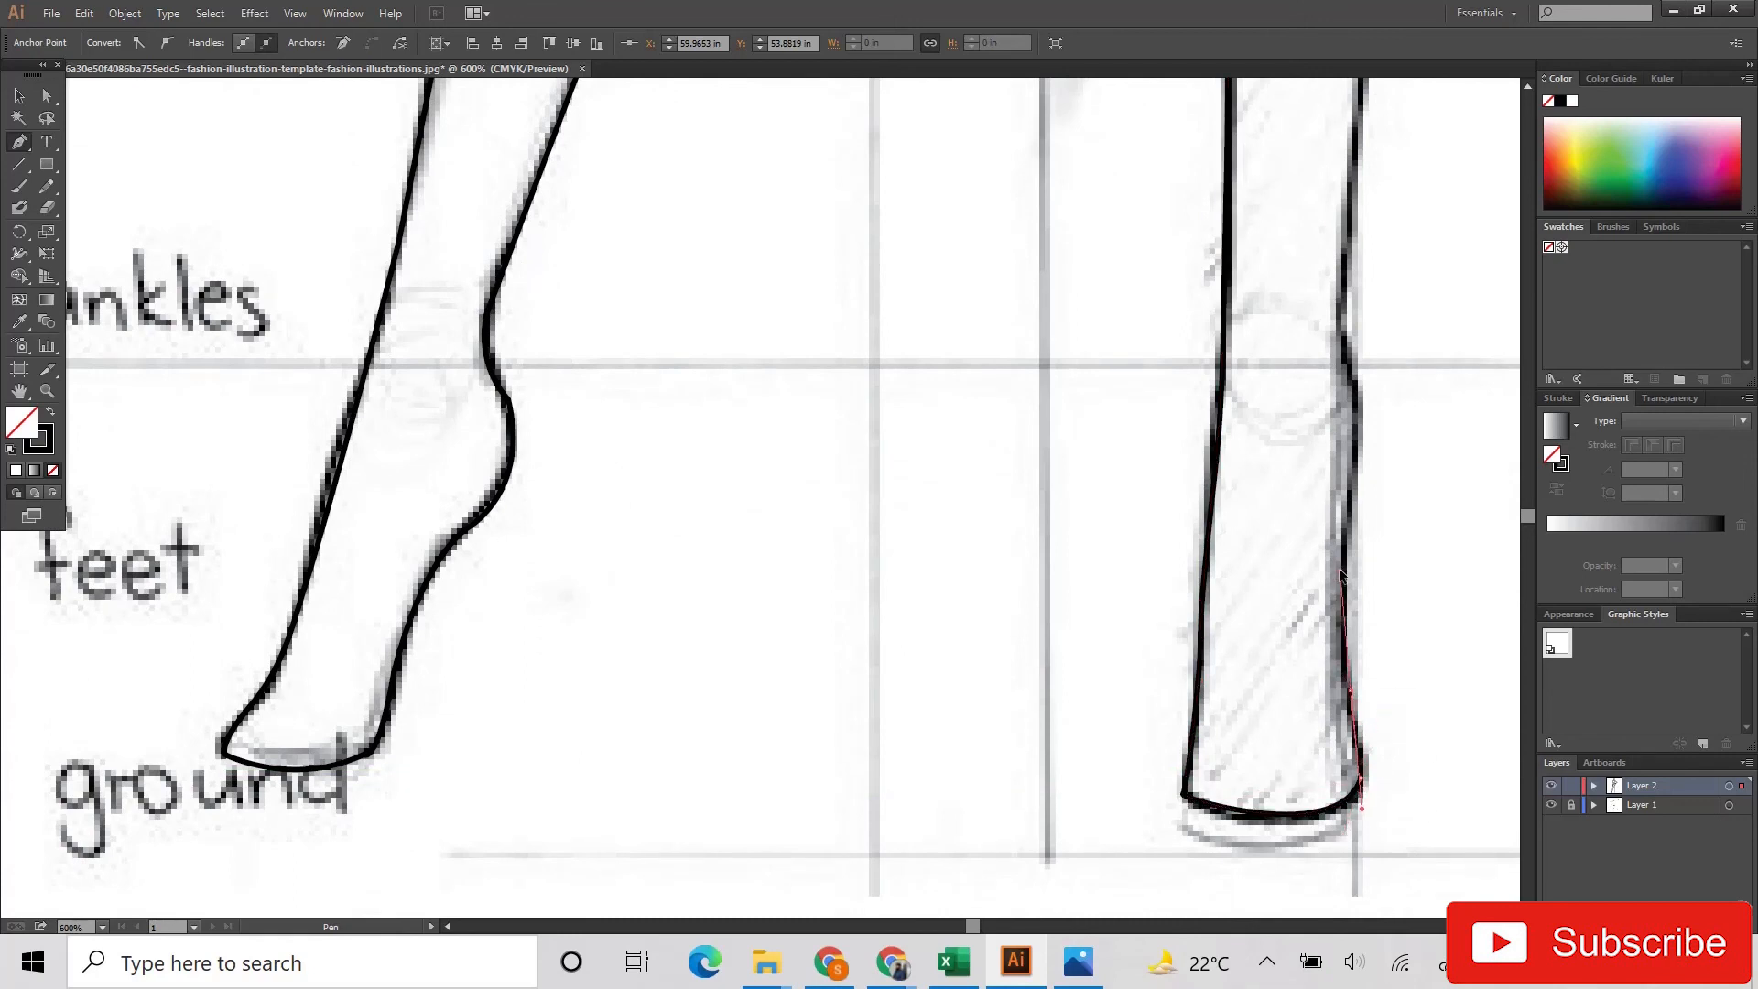
left_click(1334, 331)
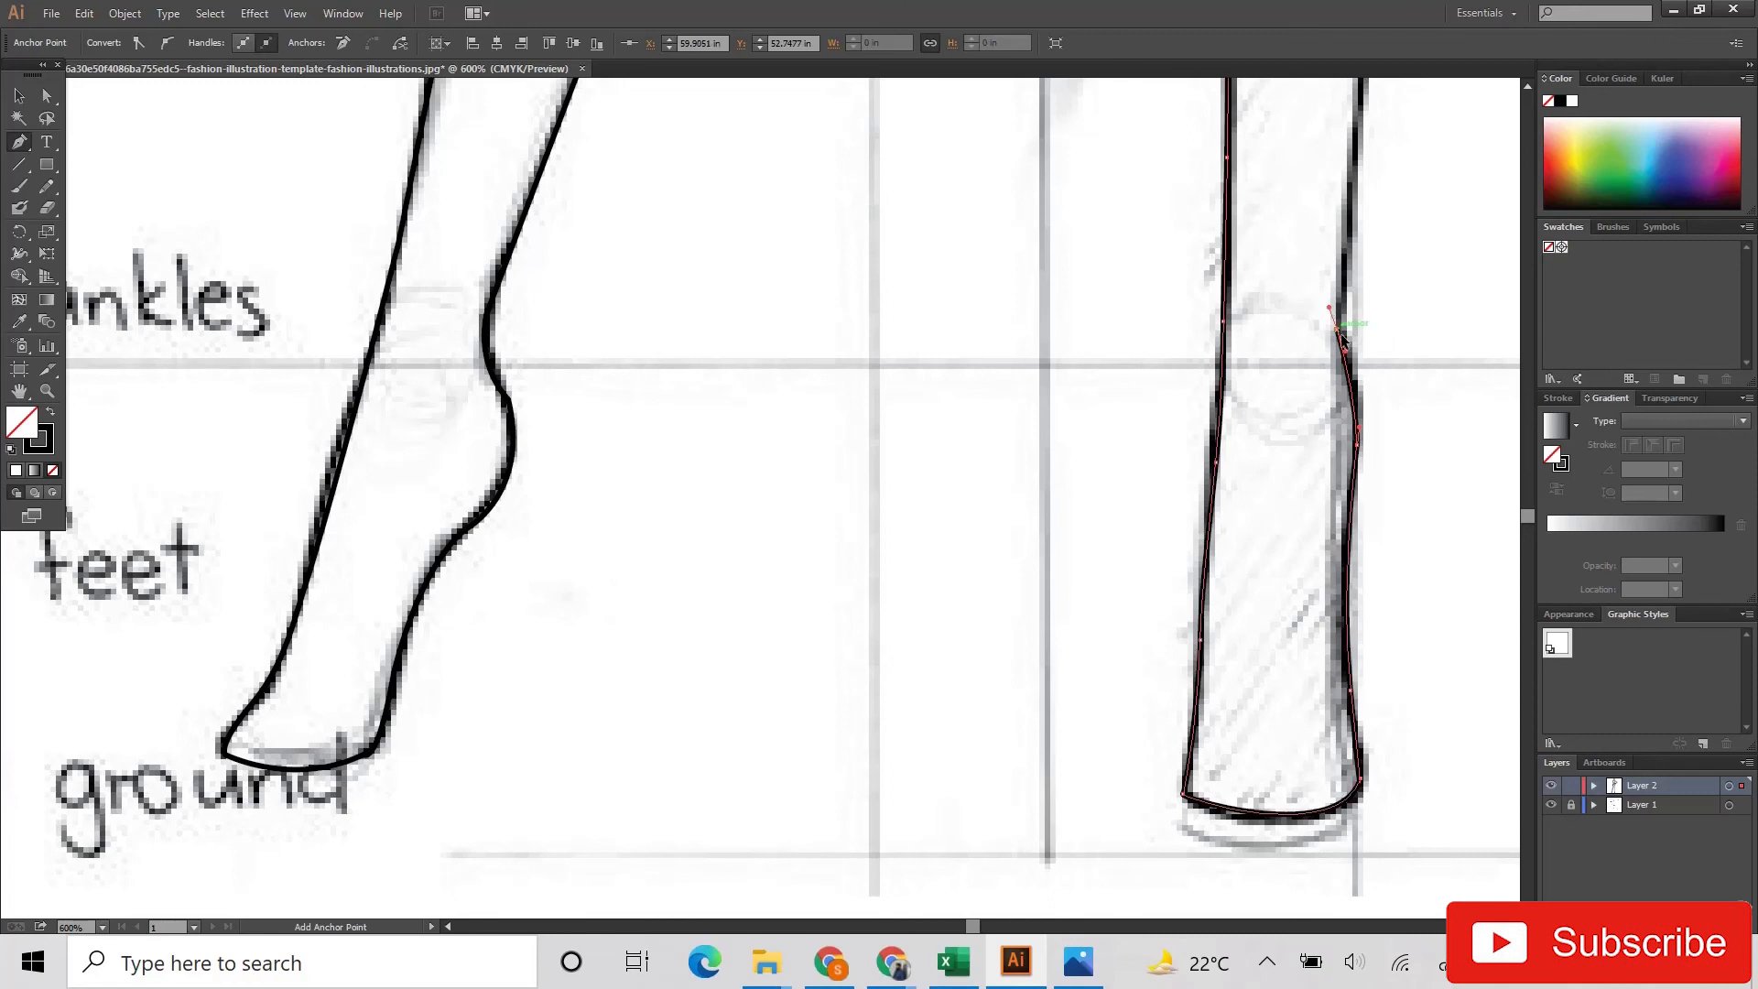
left_click_drag(1331, 313, 1331, 315)
left_click(1336, 329)
Step: Trace the support leg's outer side from the ankle past the knee and thigh up to the hip
scroll(1338, 325, "up", 5)
left_click(1374, 181)
scroll(1377, 180, "up", 6)
left_click_drag(1416, 156, 1418, 123)
scroll(1419, 174, "up", 8)
left_click_drag(1425, 244, 1353, 95)
scroll(1424, 201, "up", 3)
scroll(1446, 126, "up", 4)
scroll(1469, 195, "up", 7)
scroll(1469, 195, "right", 2)
scroll(1414, 207, "up", 6)
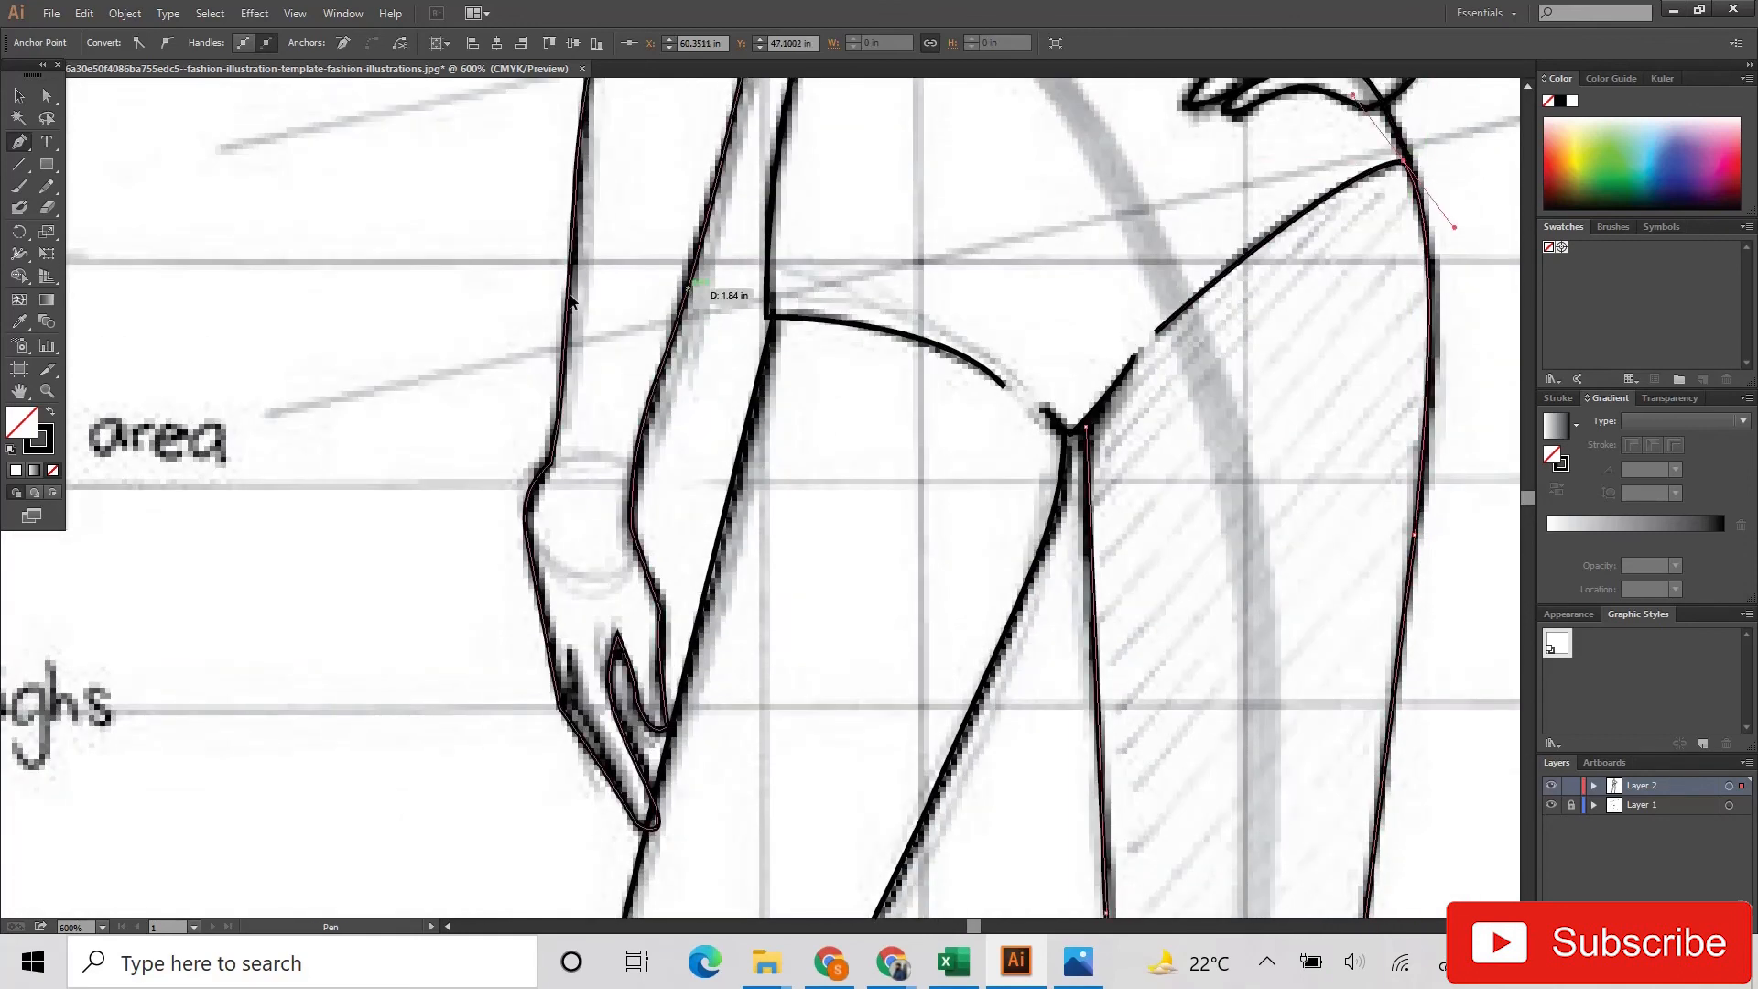